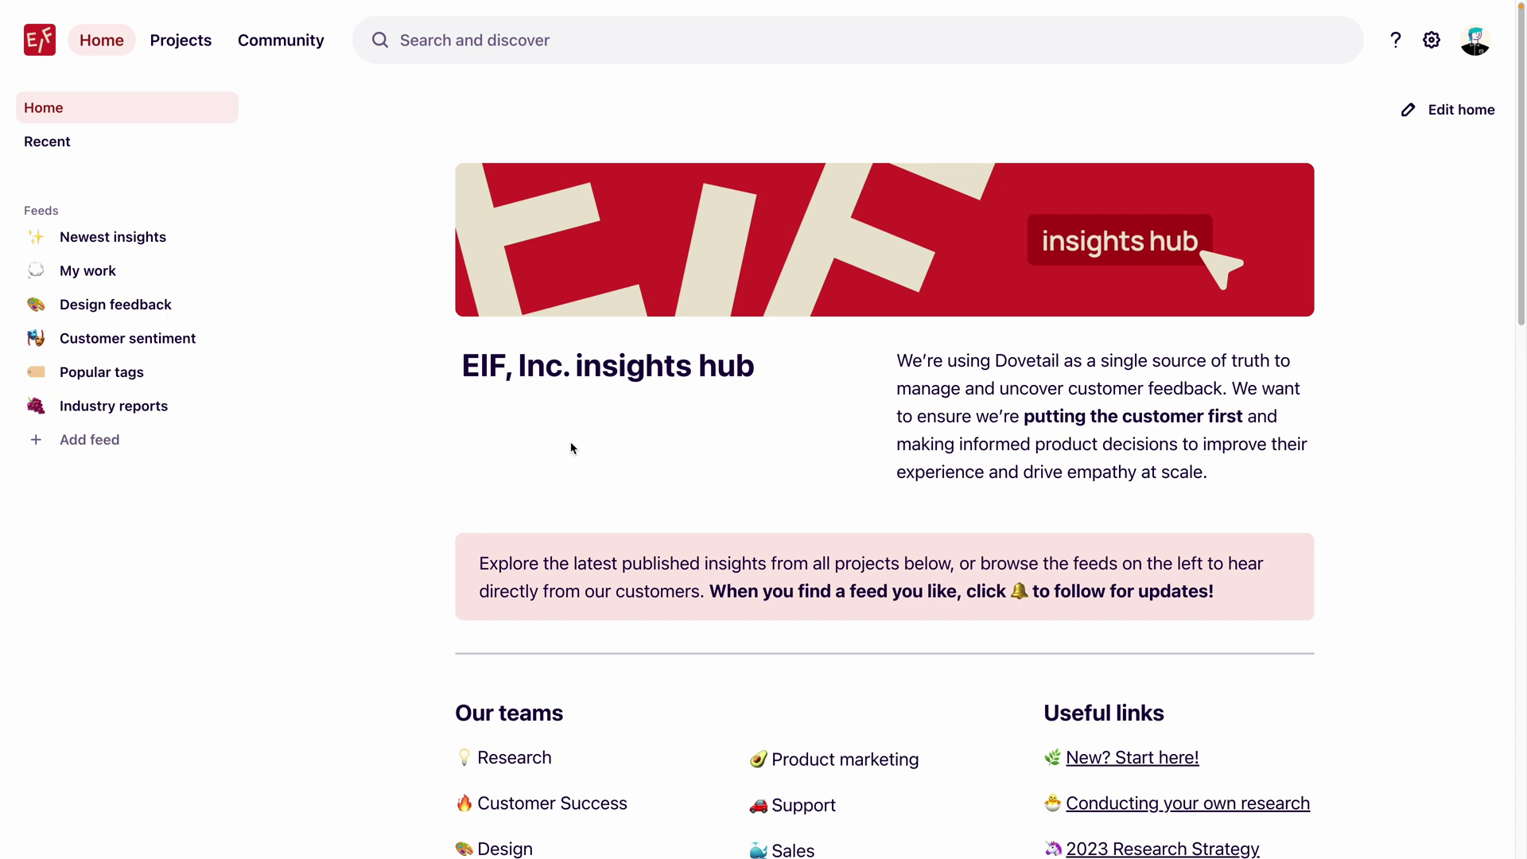
Open the Customer interviews project from the Design folder, leaving its notes view options unchanged.
left_click(180, 40)
left_click(377, 666)
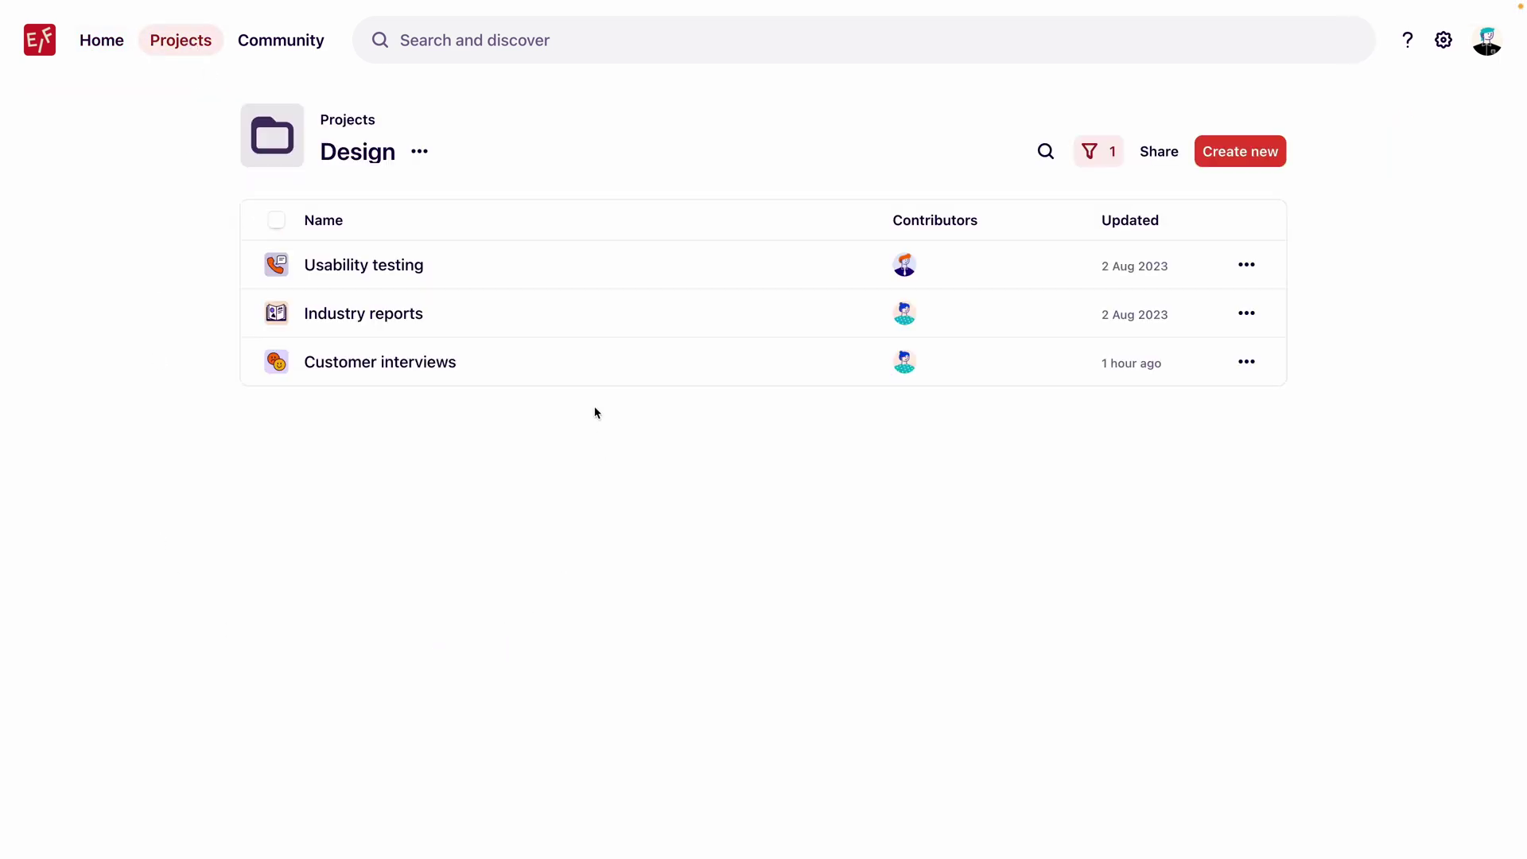
left_click(552, 365)
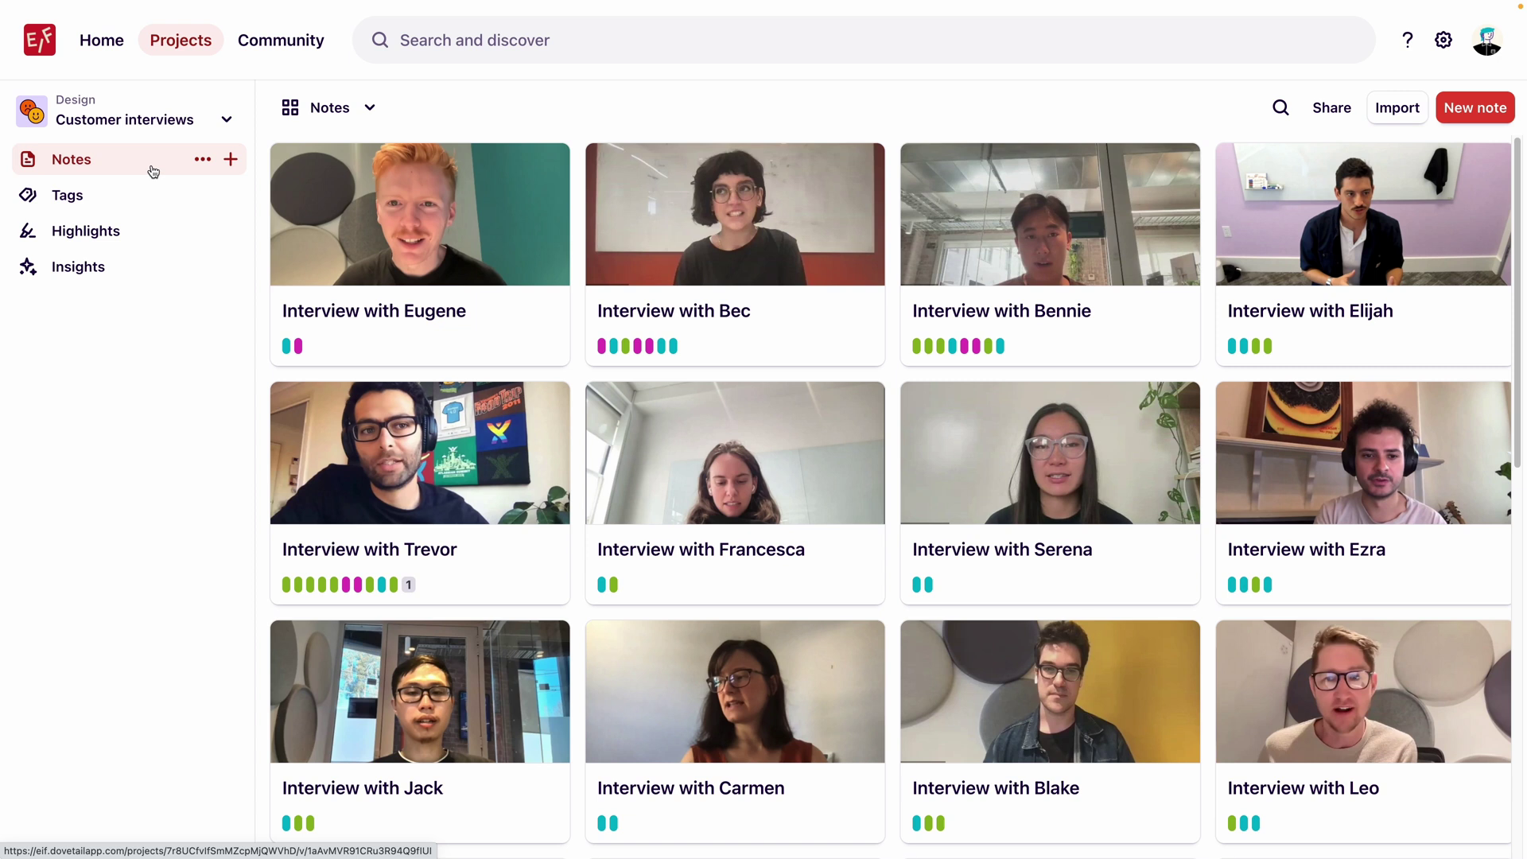
left_click(376, 110)
mouse_move(437, 237)
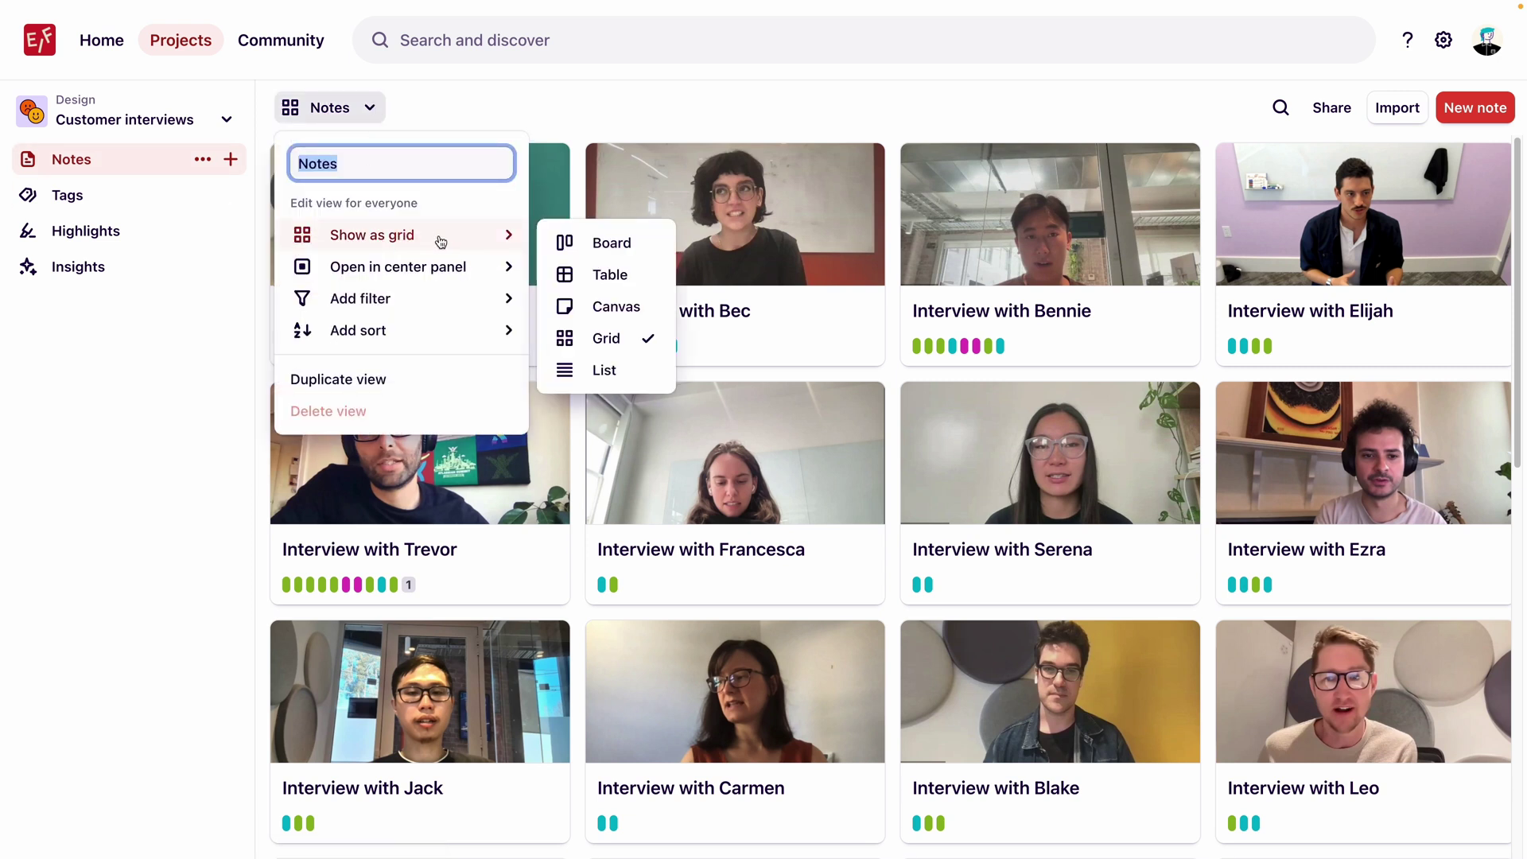
left_click(446, 98)
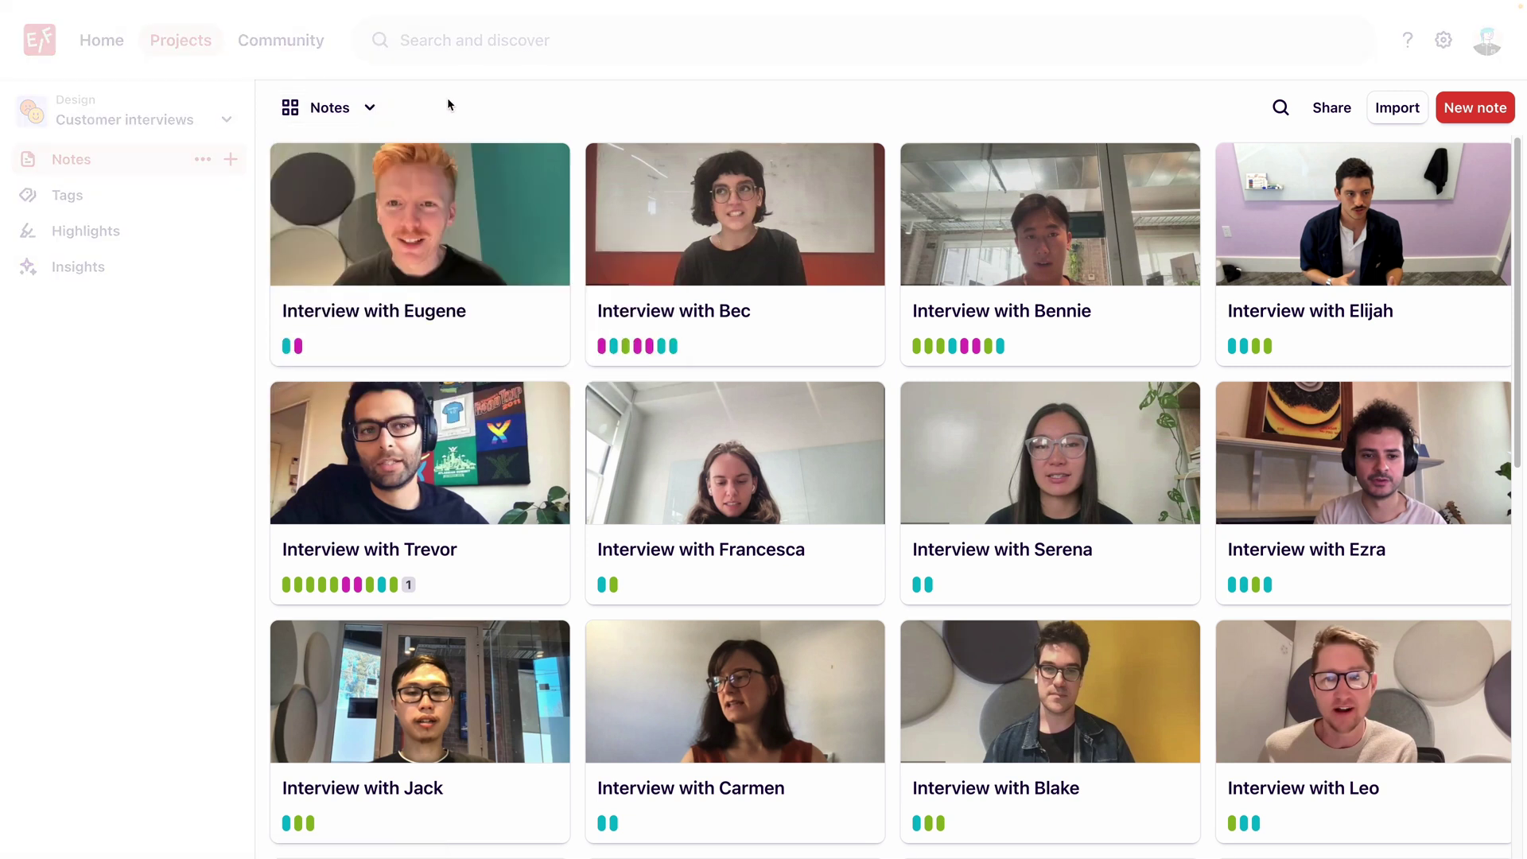
Skim the second top-row interview's transcript, then return to the notes grid.
left_click(798, 321)
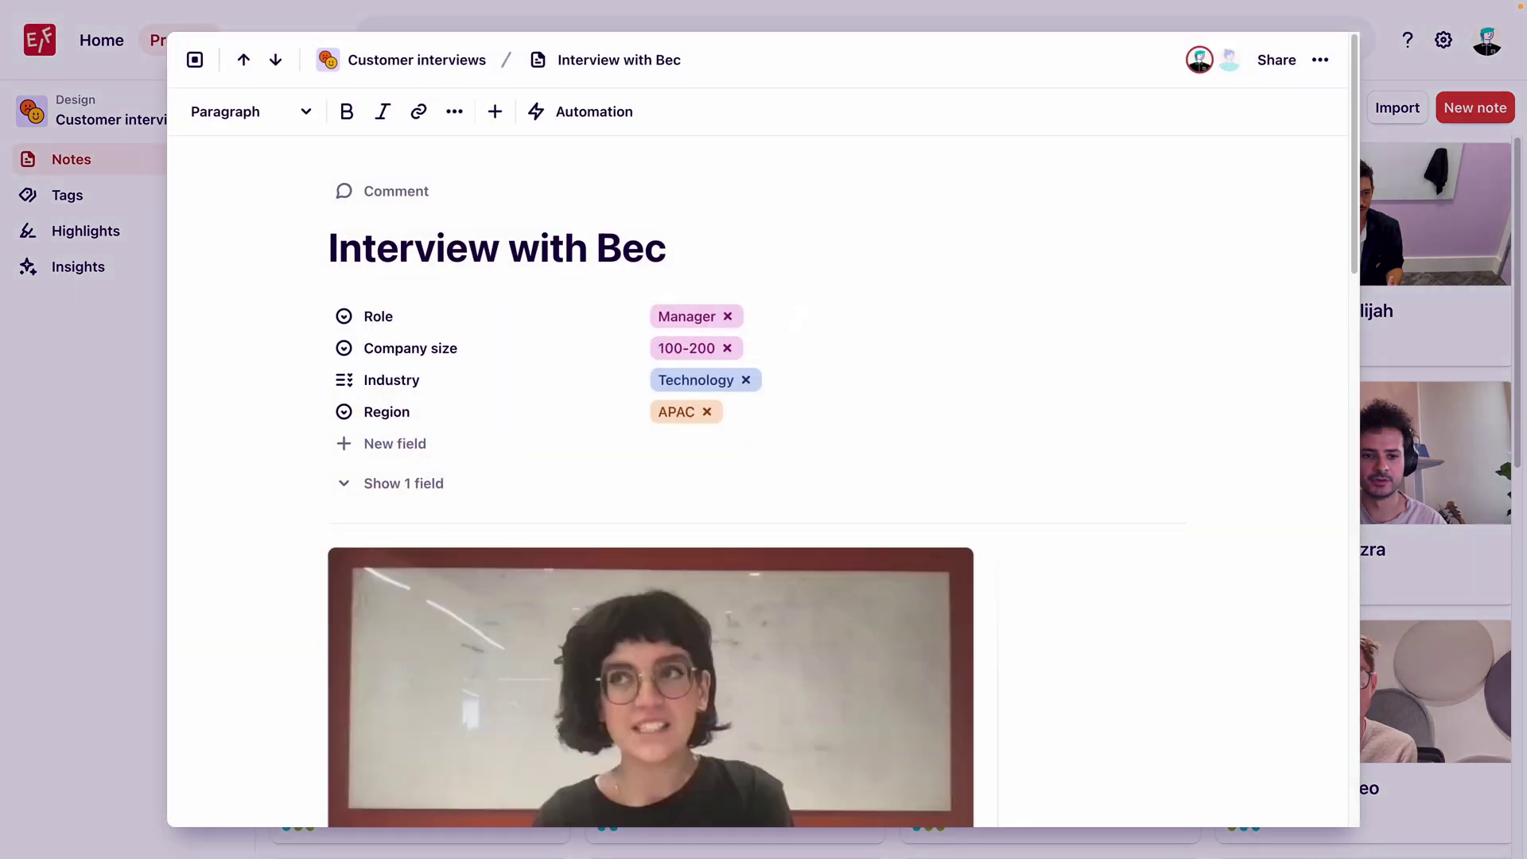
scroll(757, 477, "down", 10)
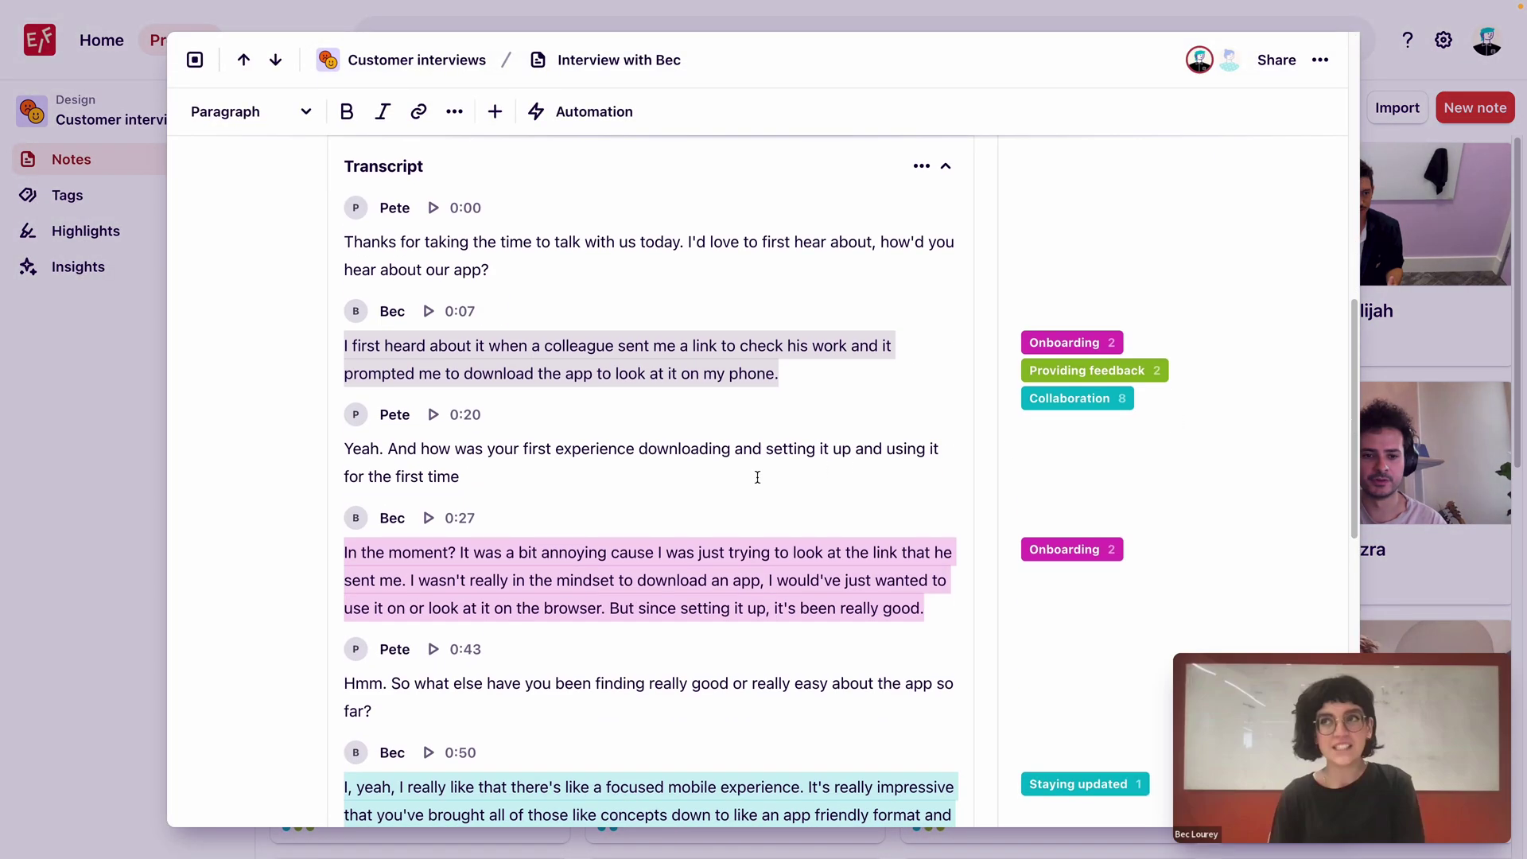
left_click(137, 350)
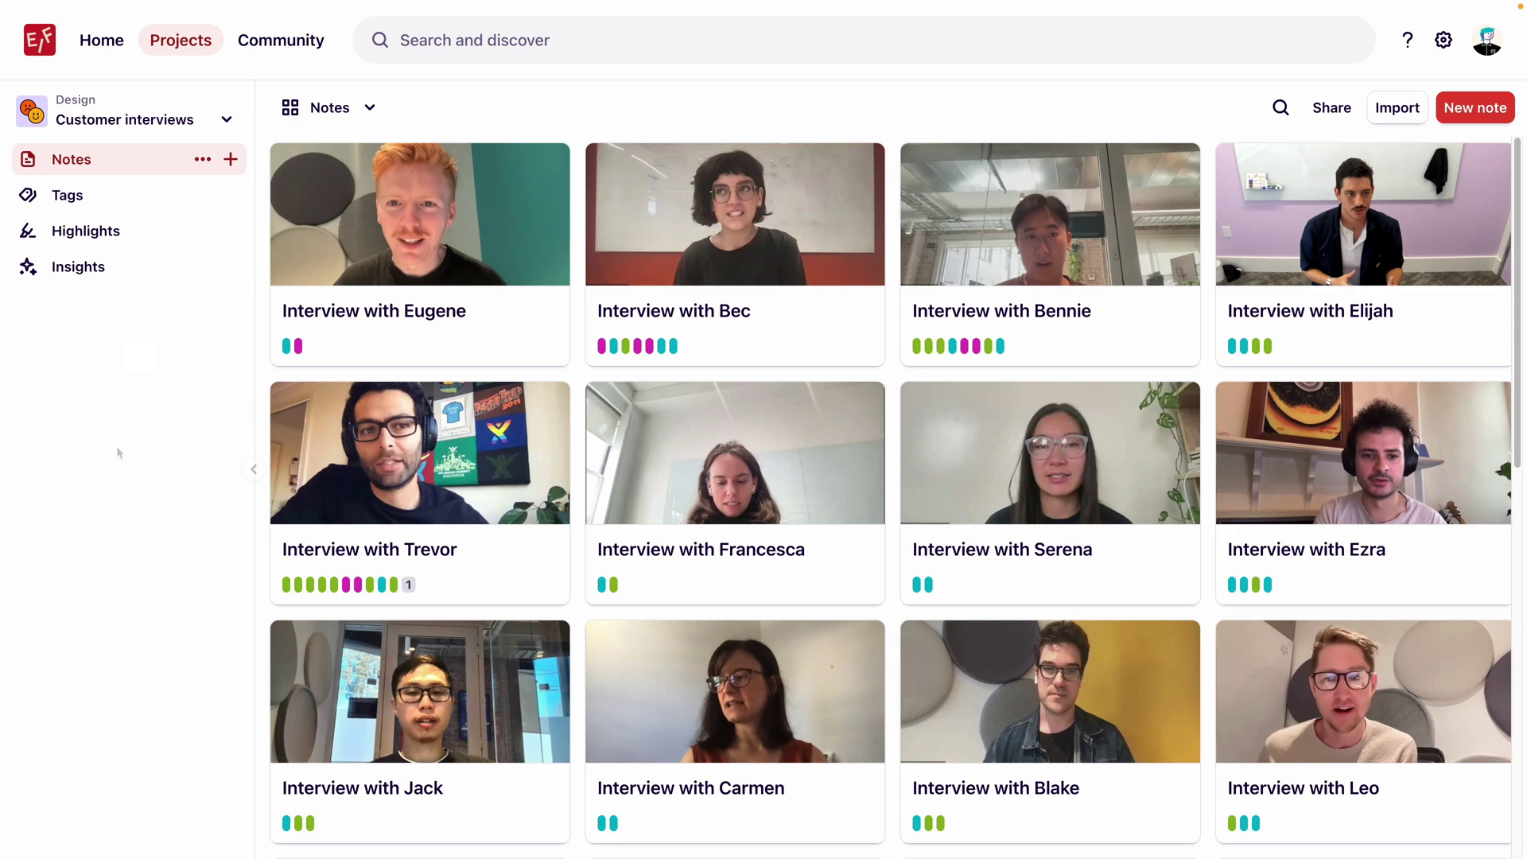
Give the 500 - 1000 company-size interview a new single-choice Role option, Founder.
left_click(469, 565)
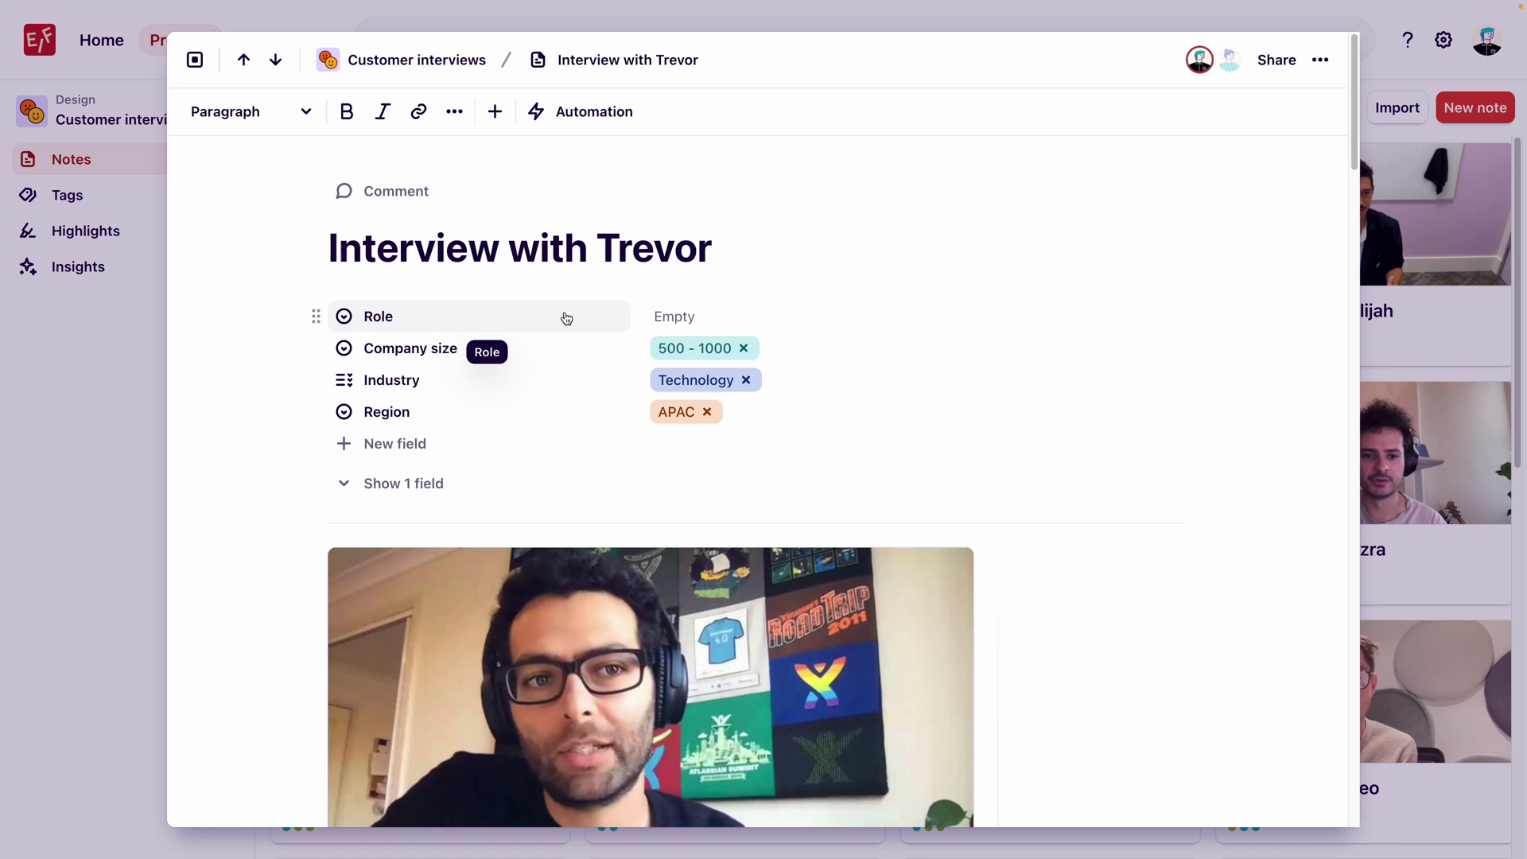
left_click(793, 318)
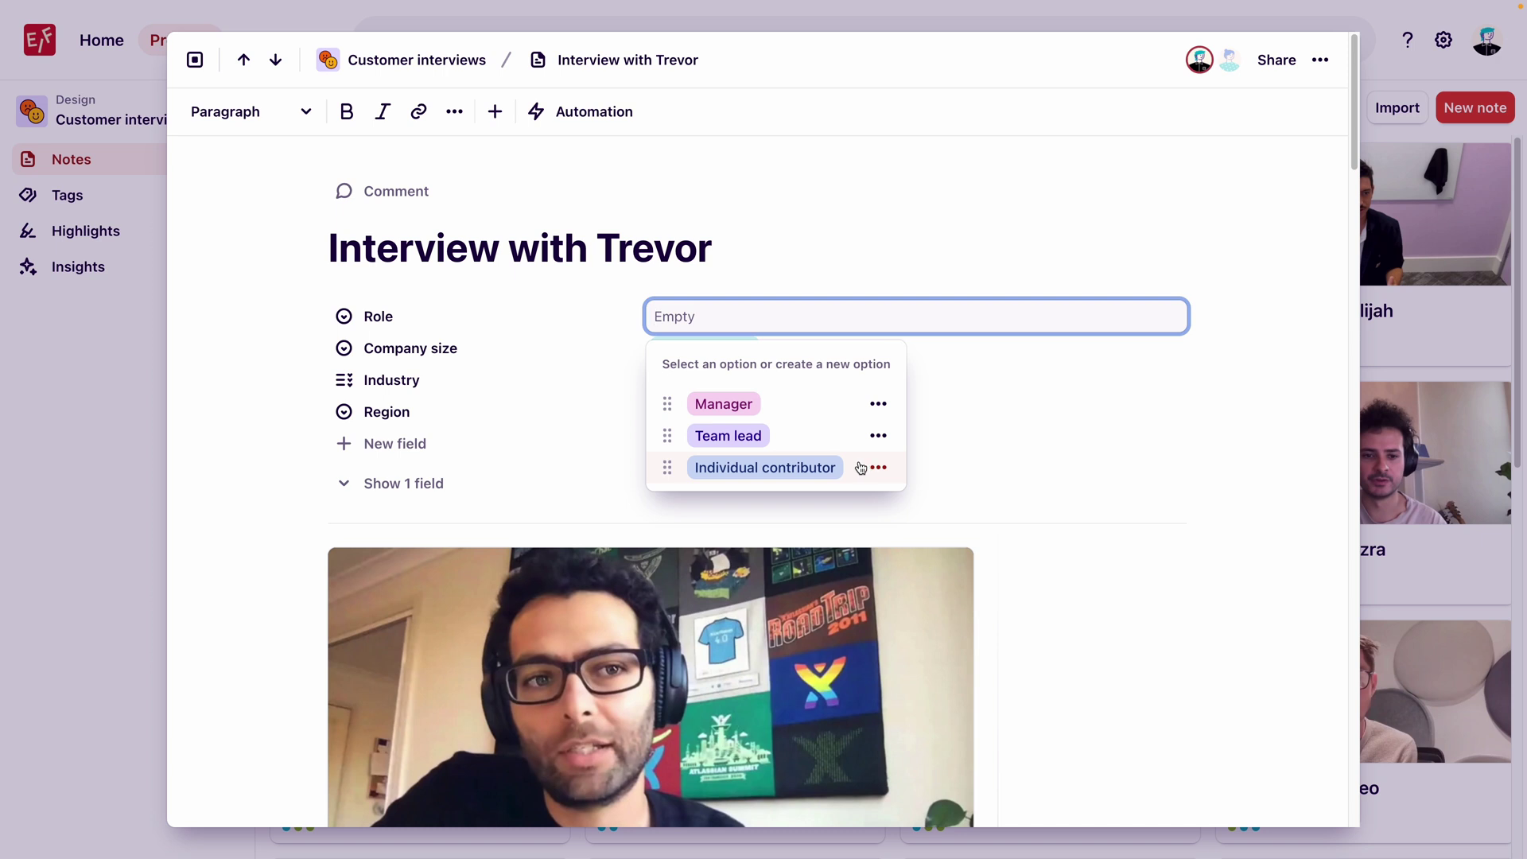
left_click(588, 317)
mouse_move(505, 420)
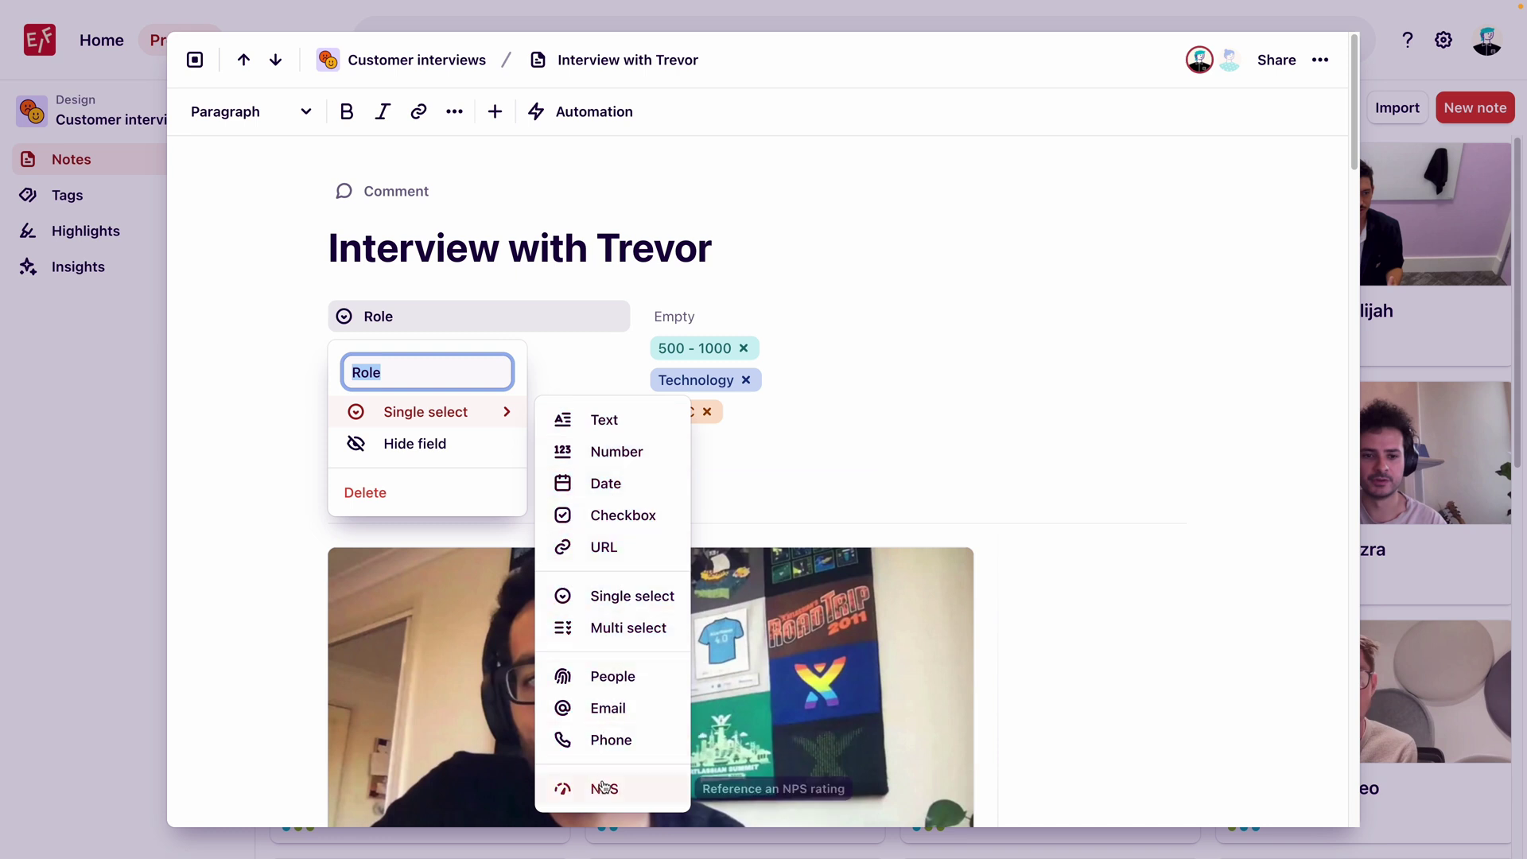
left_click(614, 598)
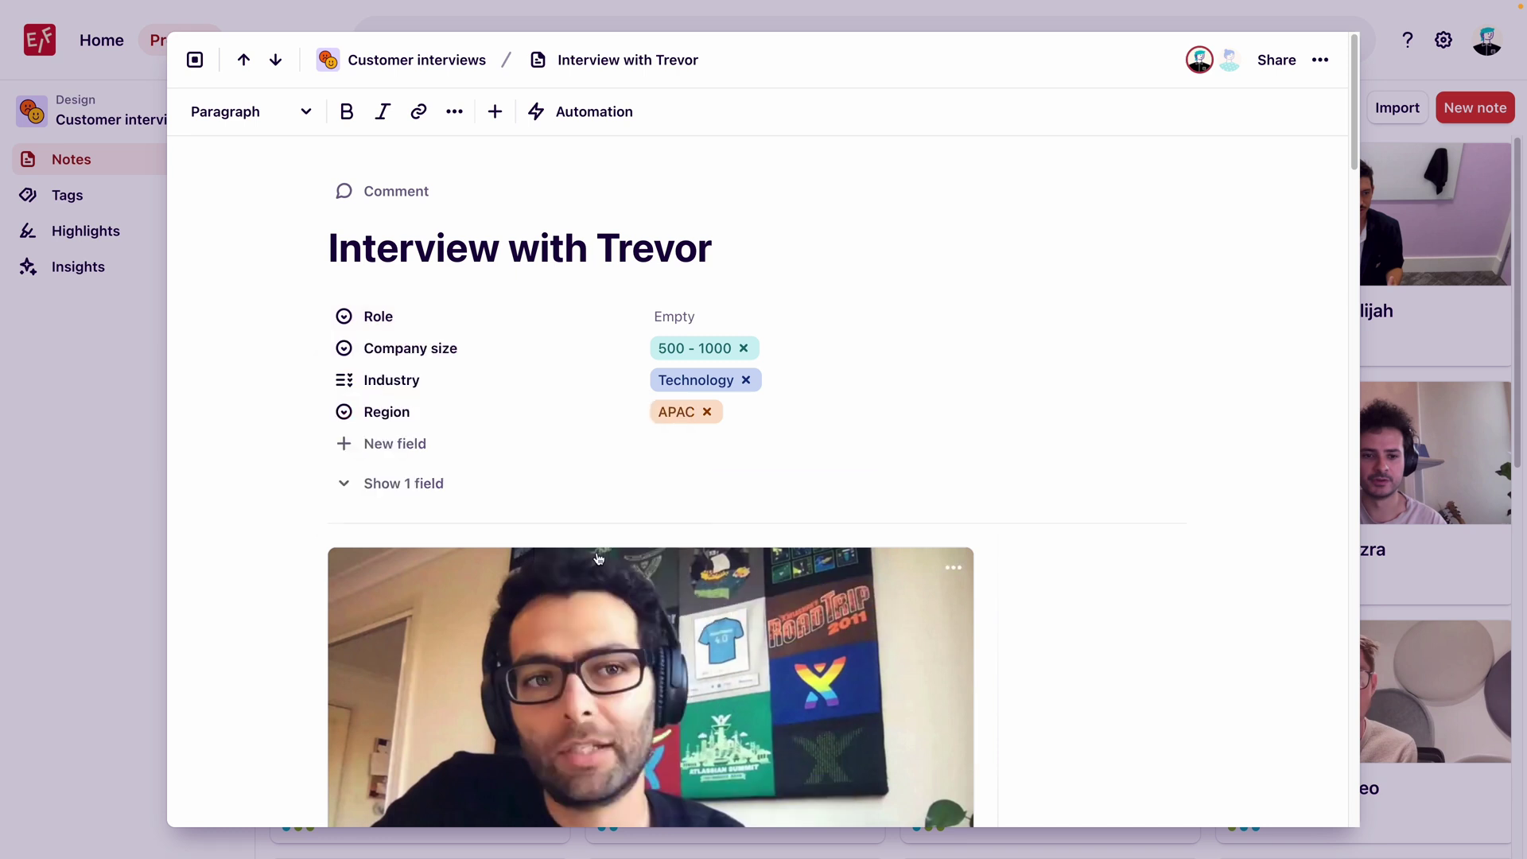
left_click(686, 317)
type("Founder")
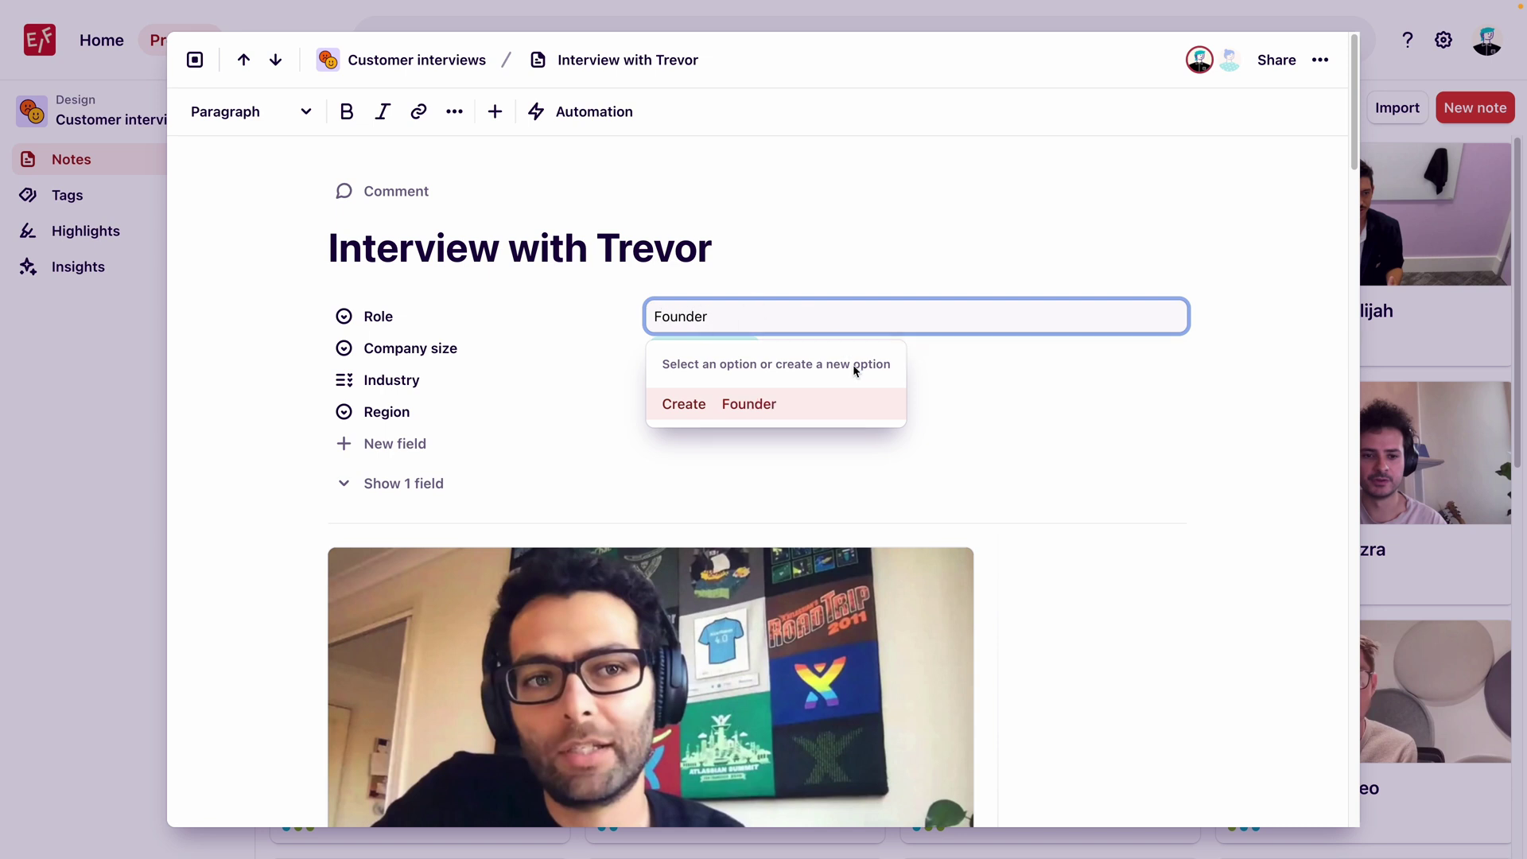
key("Escape")
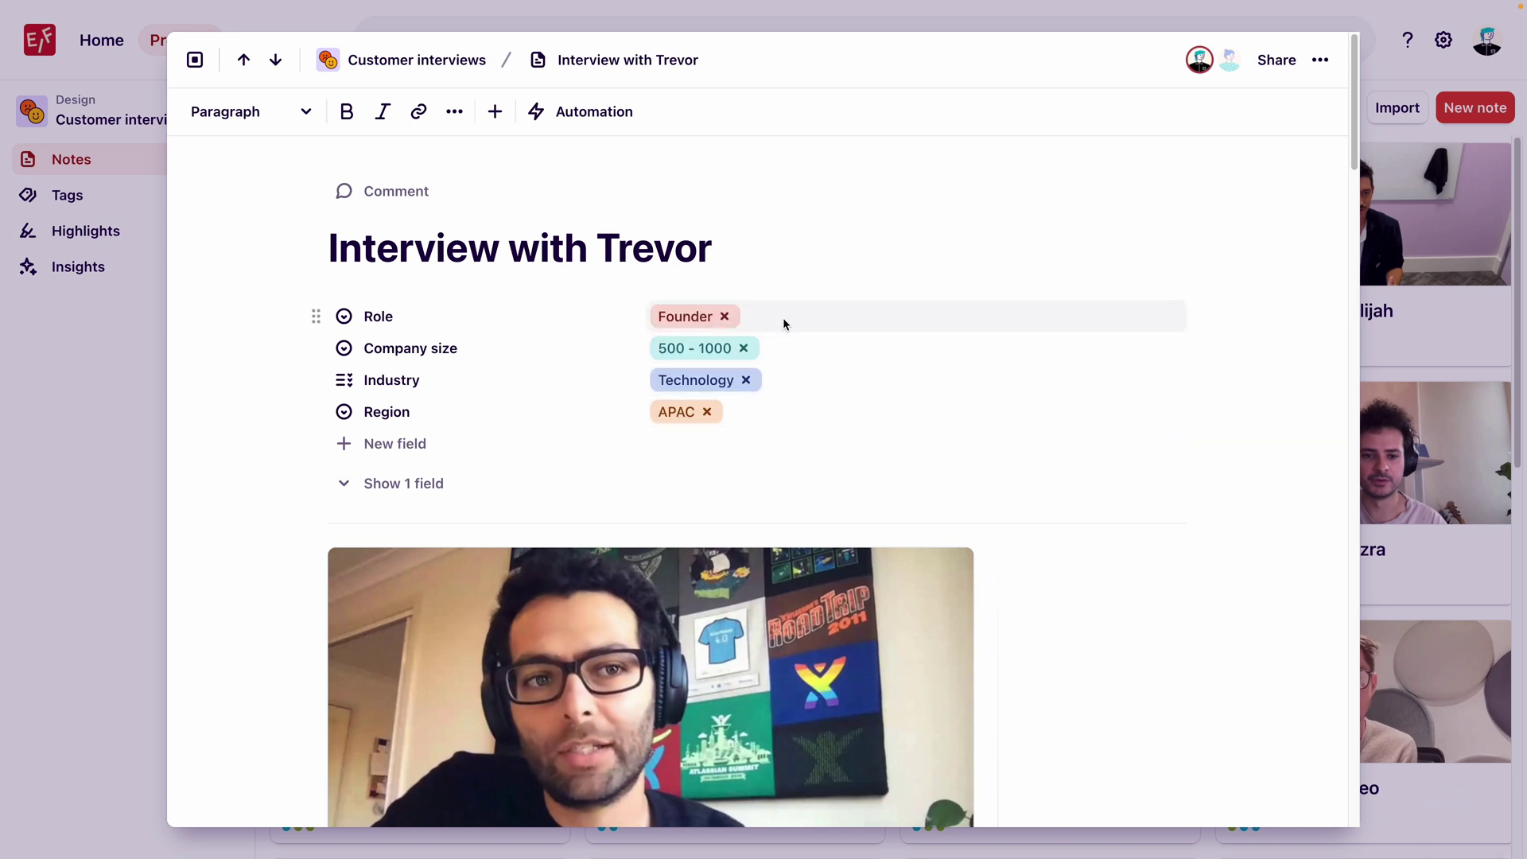
left_click(93, 469)
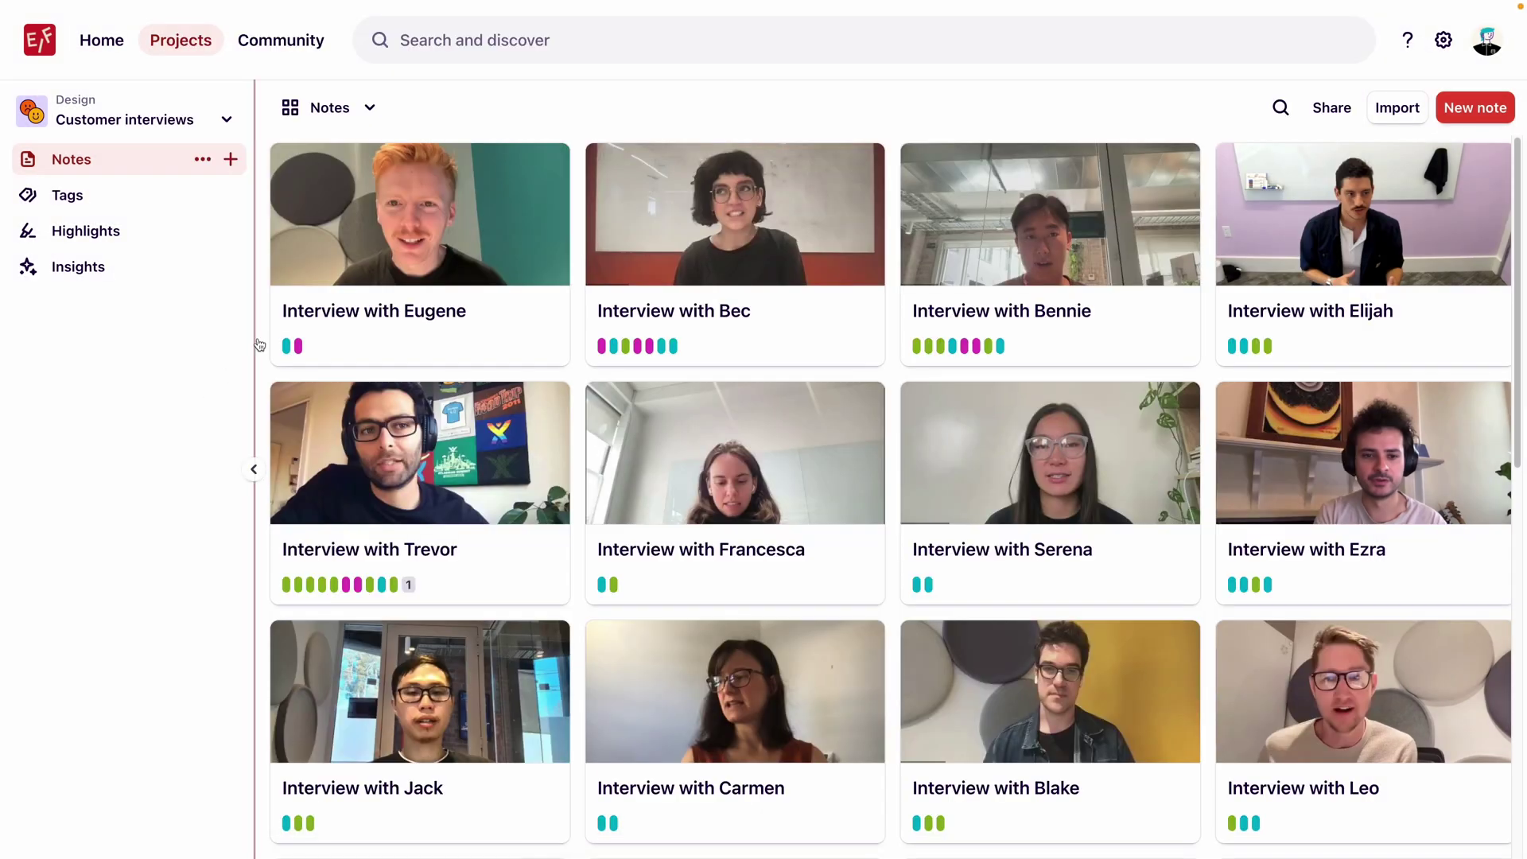
Switch the notes to a board layout with columns grouped by the Role field.
left_click(350, 109)
mouse_move(467, 246)
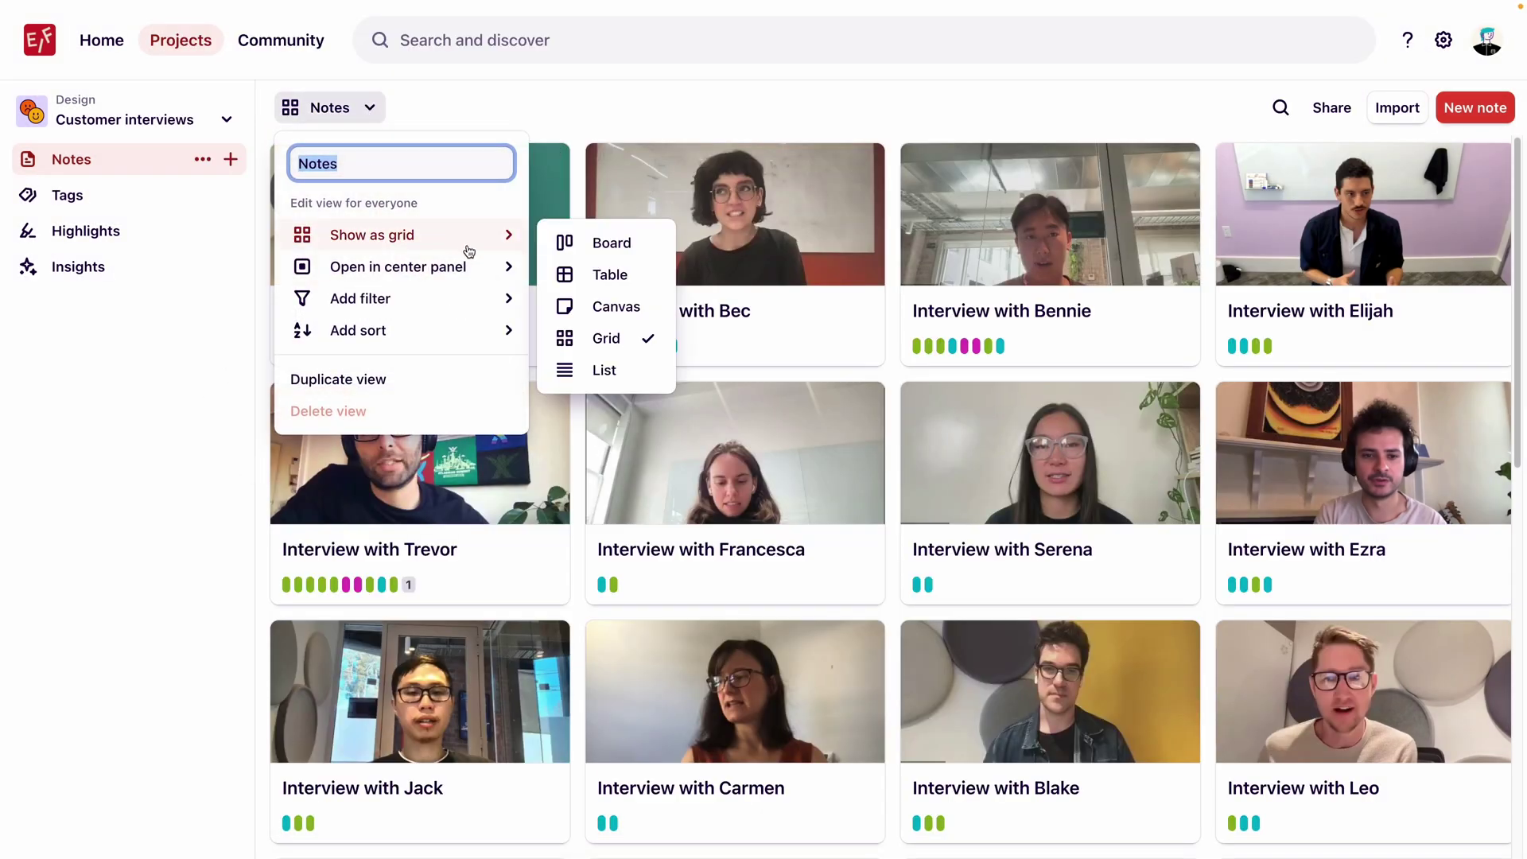
left_click(652, 251)
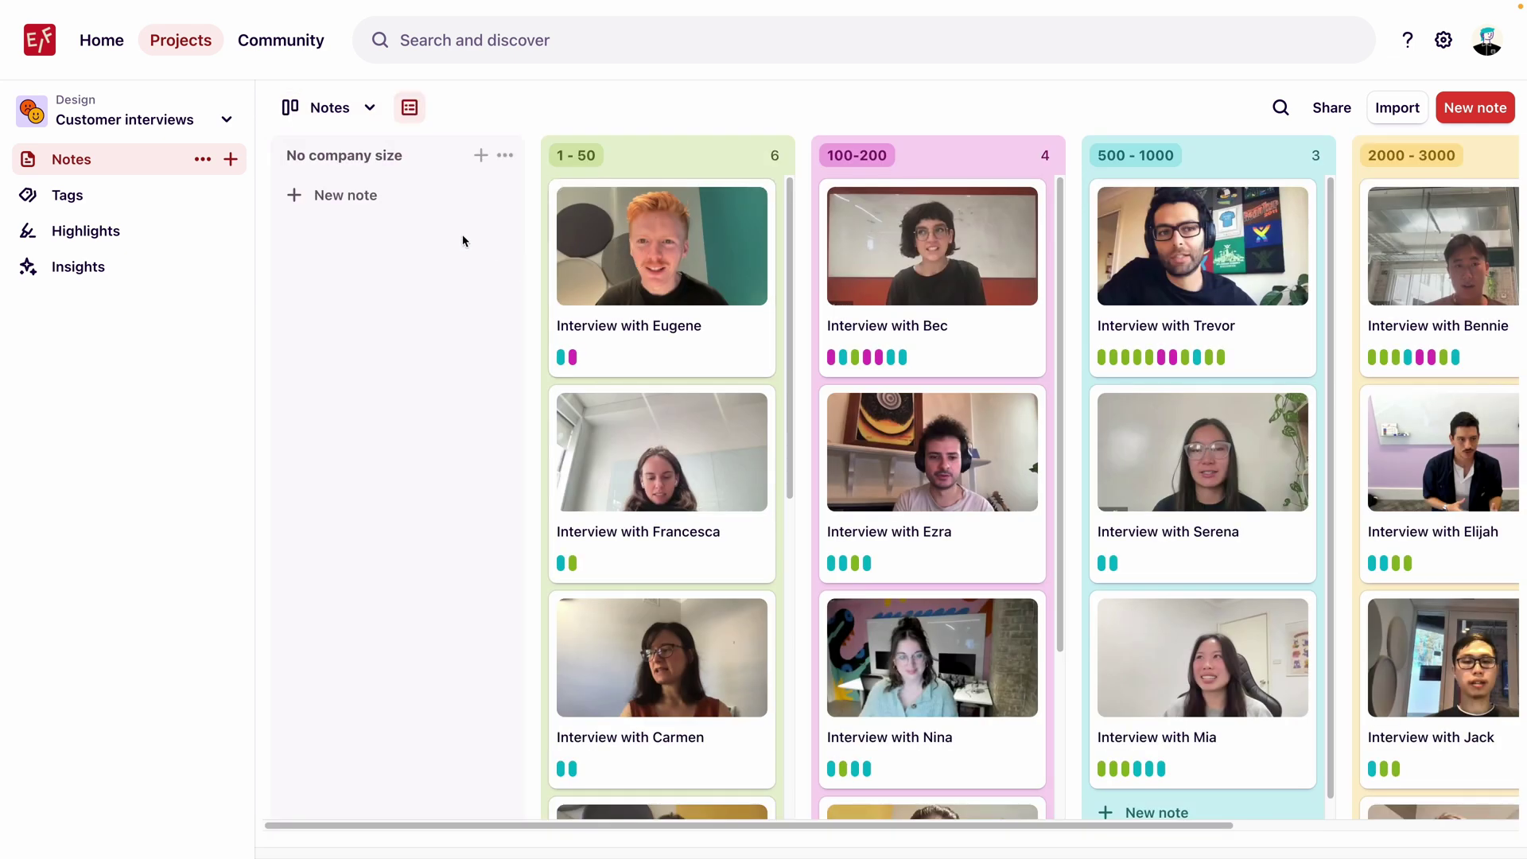
left_click(409, 109)
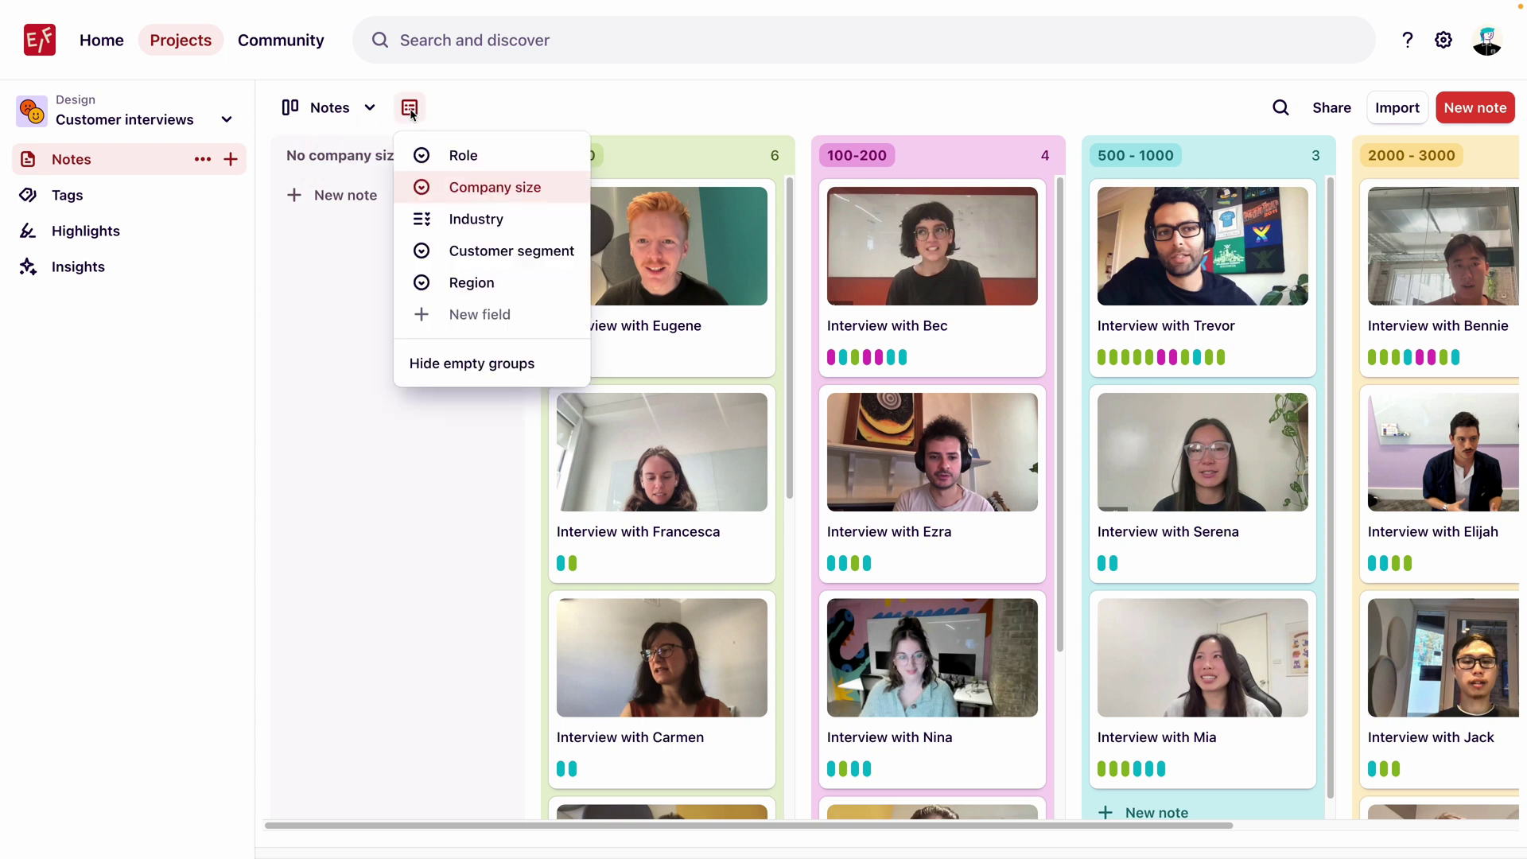
left_click(543, 159)
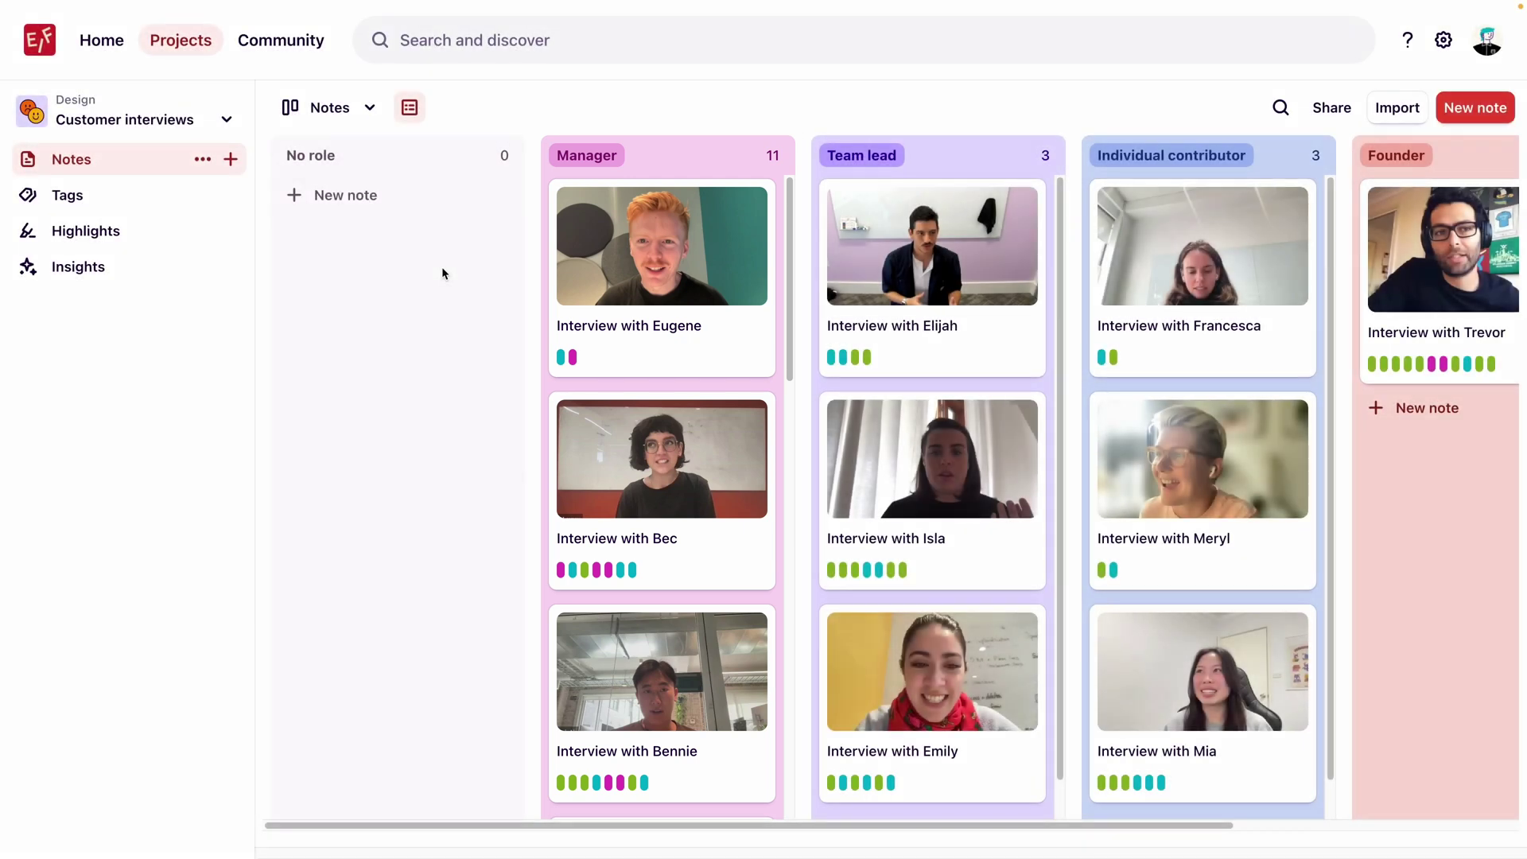
Open the project's Highlights canvas.
left_click(180, 233)
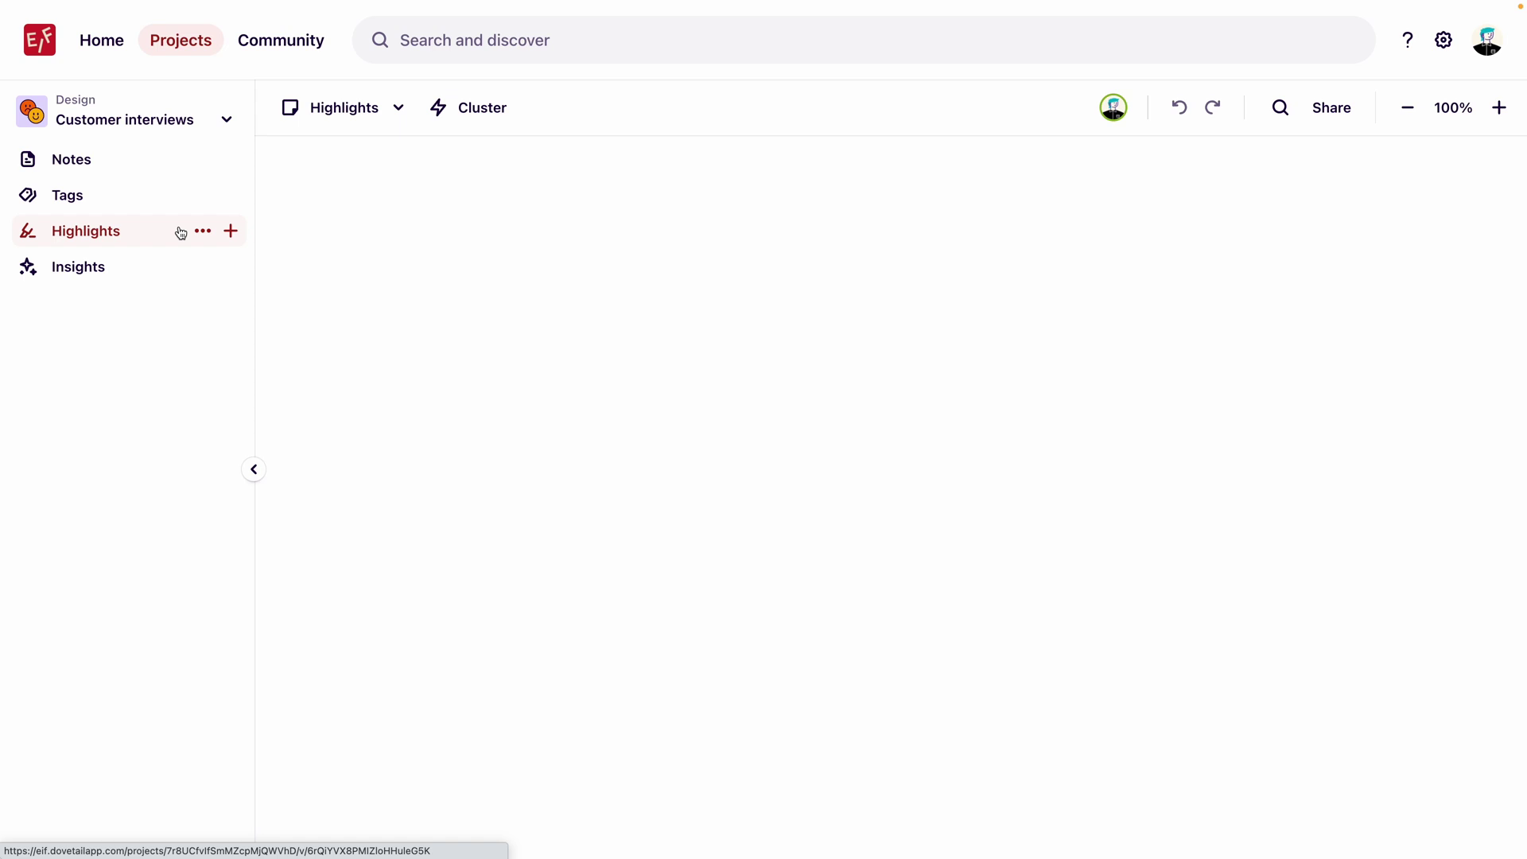
left_click(385, 110)
mouse_move(464, 237)
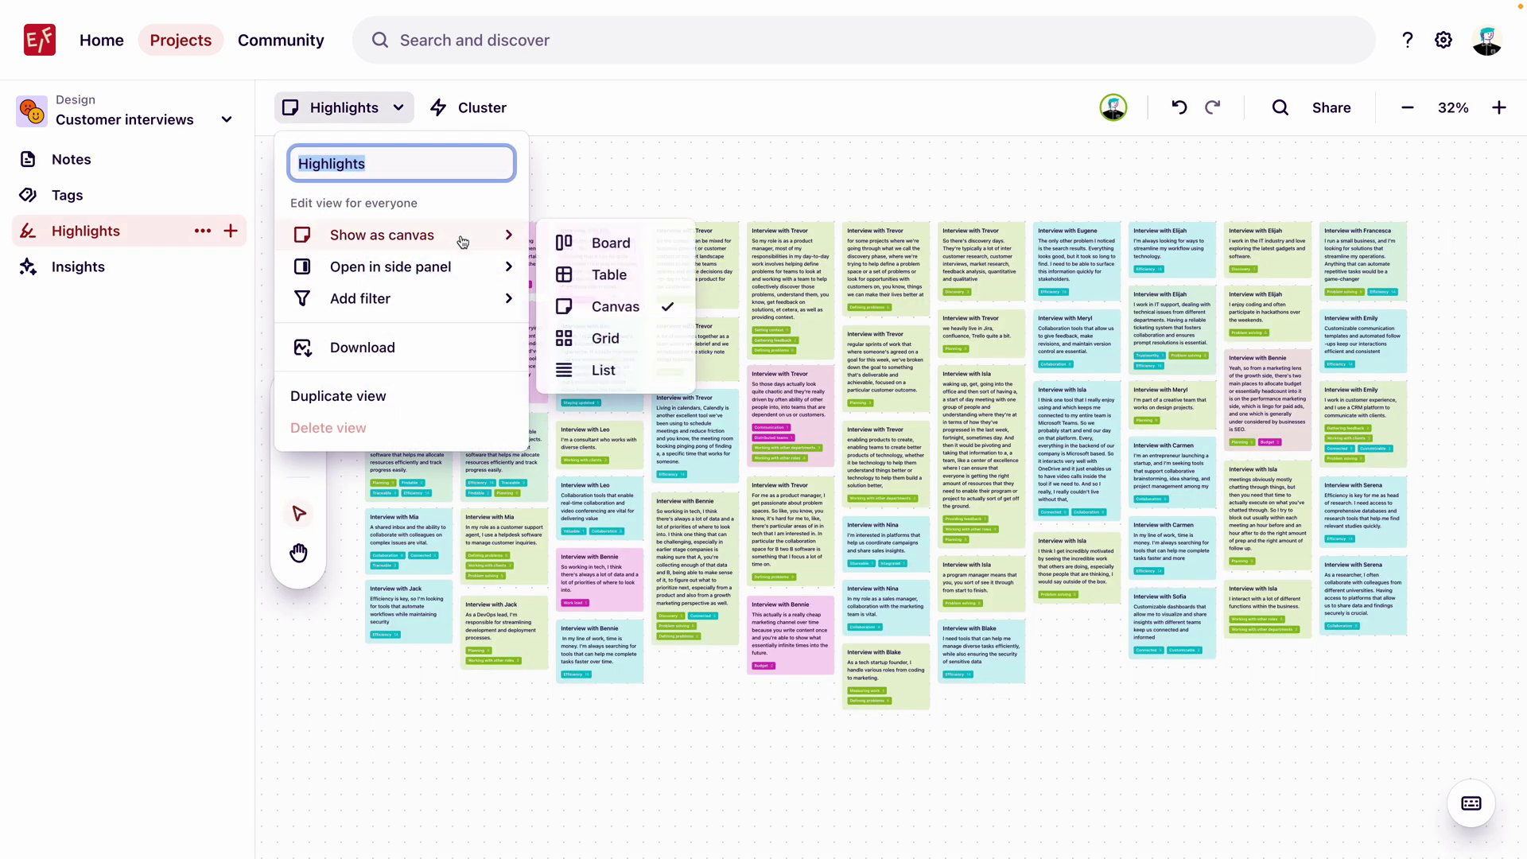
left_click(1028, 712)
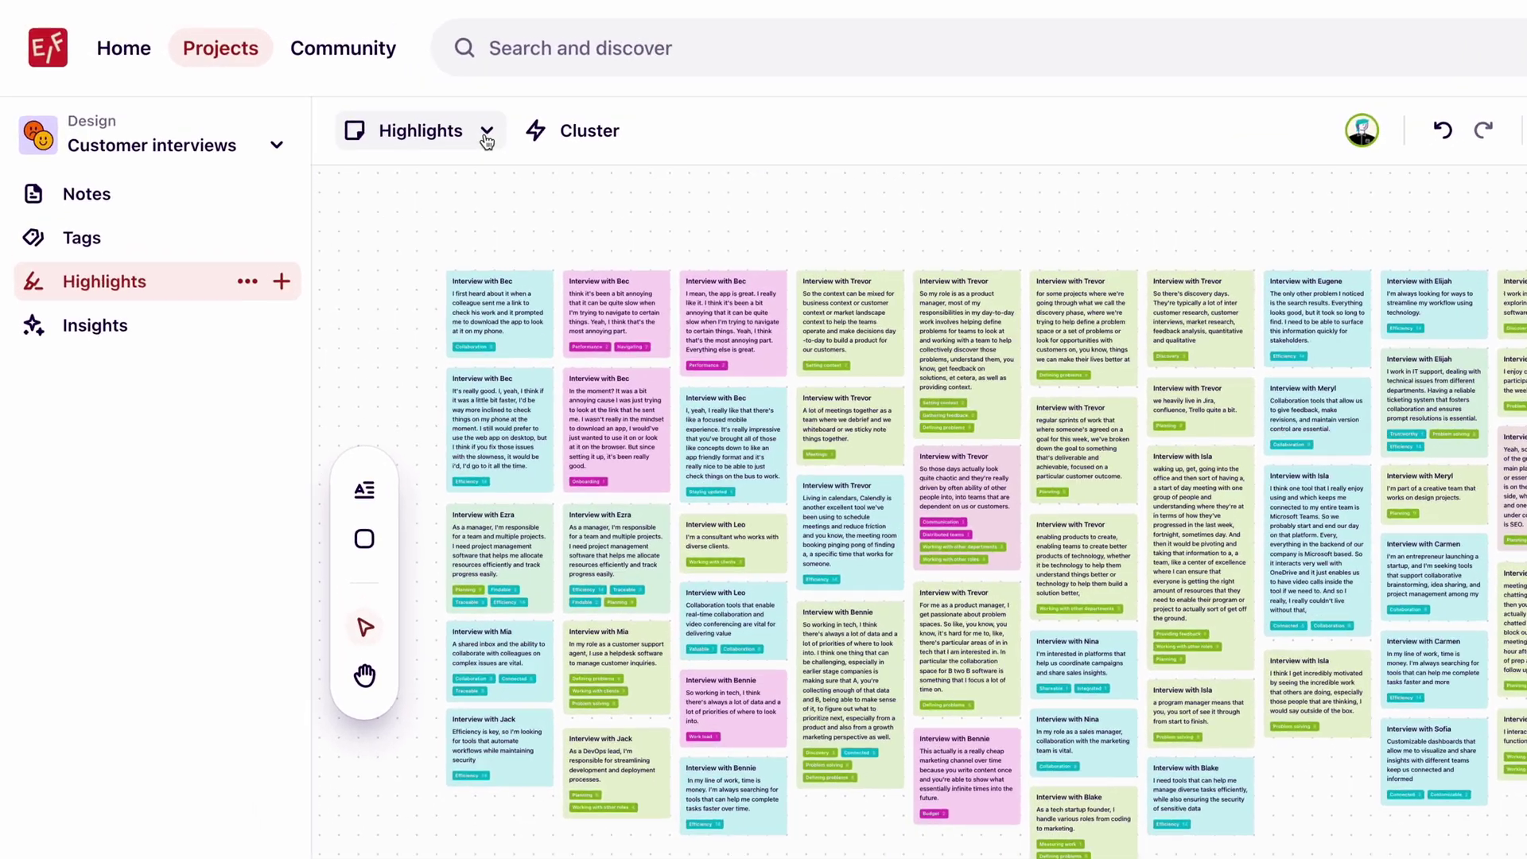
Add a highlights filter on the Role note field: Is one of Manager.
left_click(487, 141)
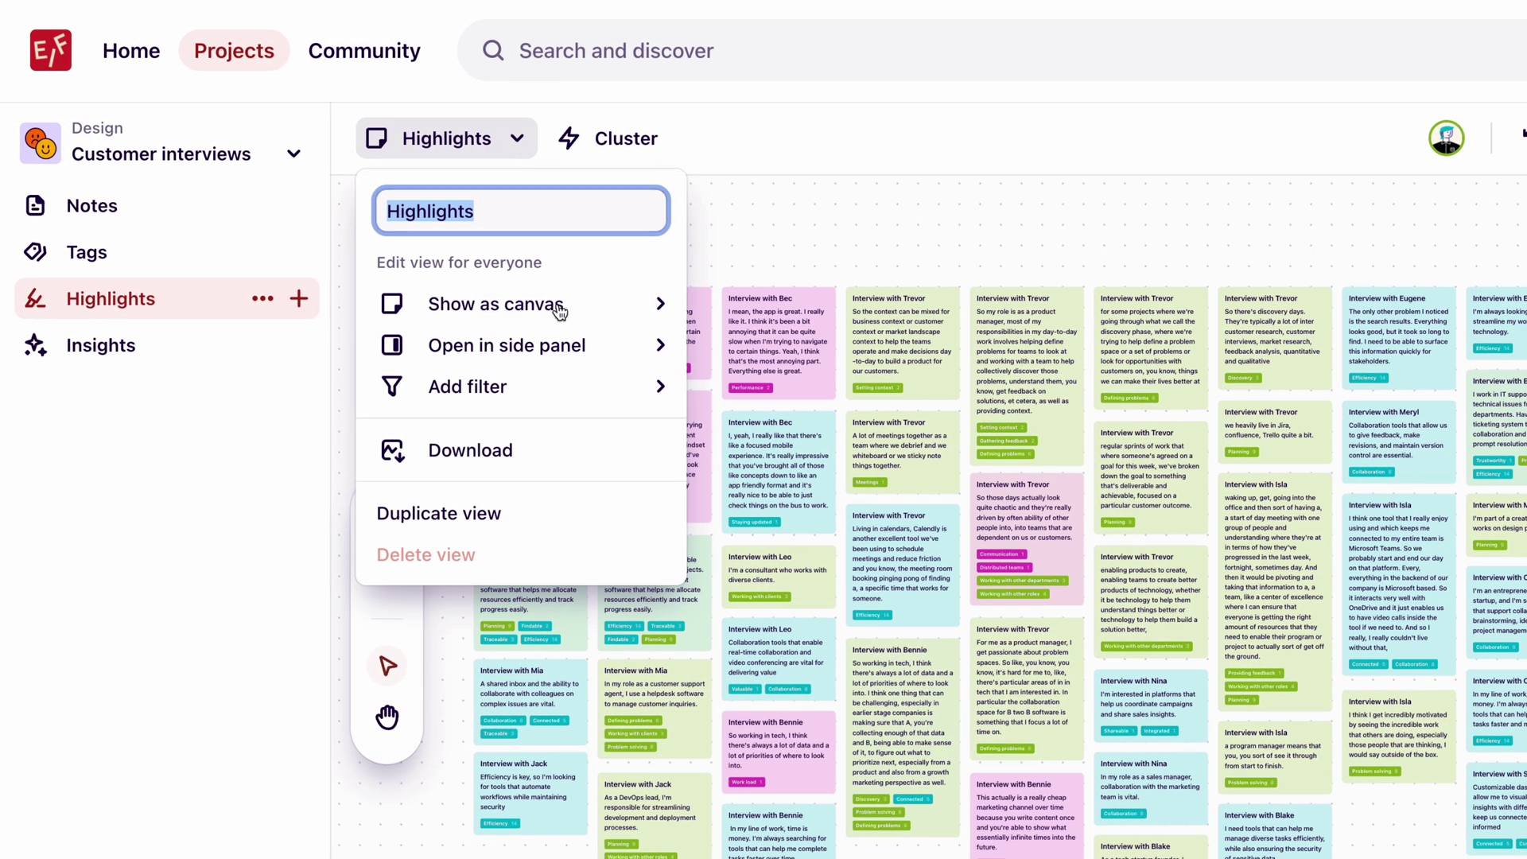
mouse_move(581, 369)
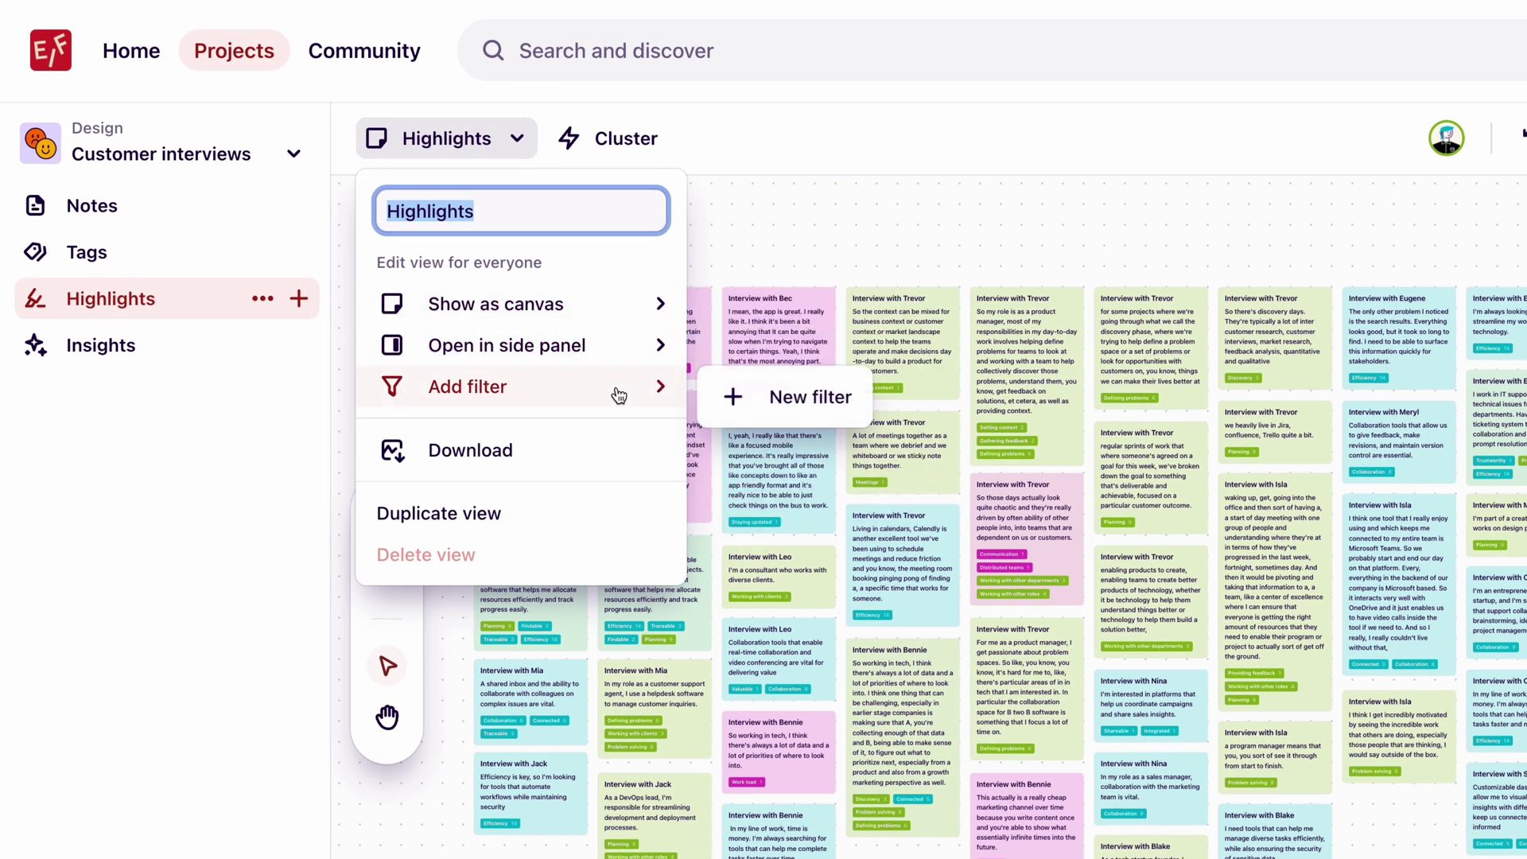
left_click(851, 400)
left_click(895, 422)
mouse_move(934, 473)
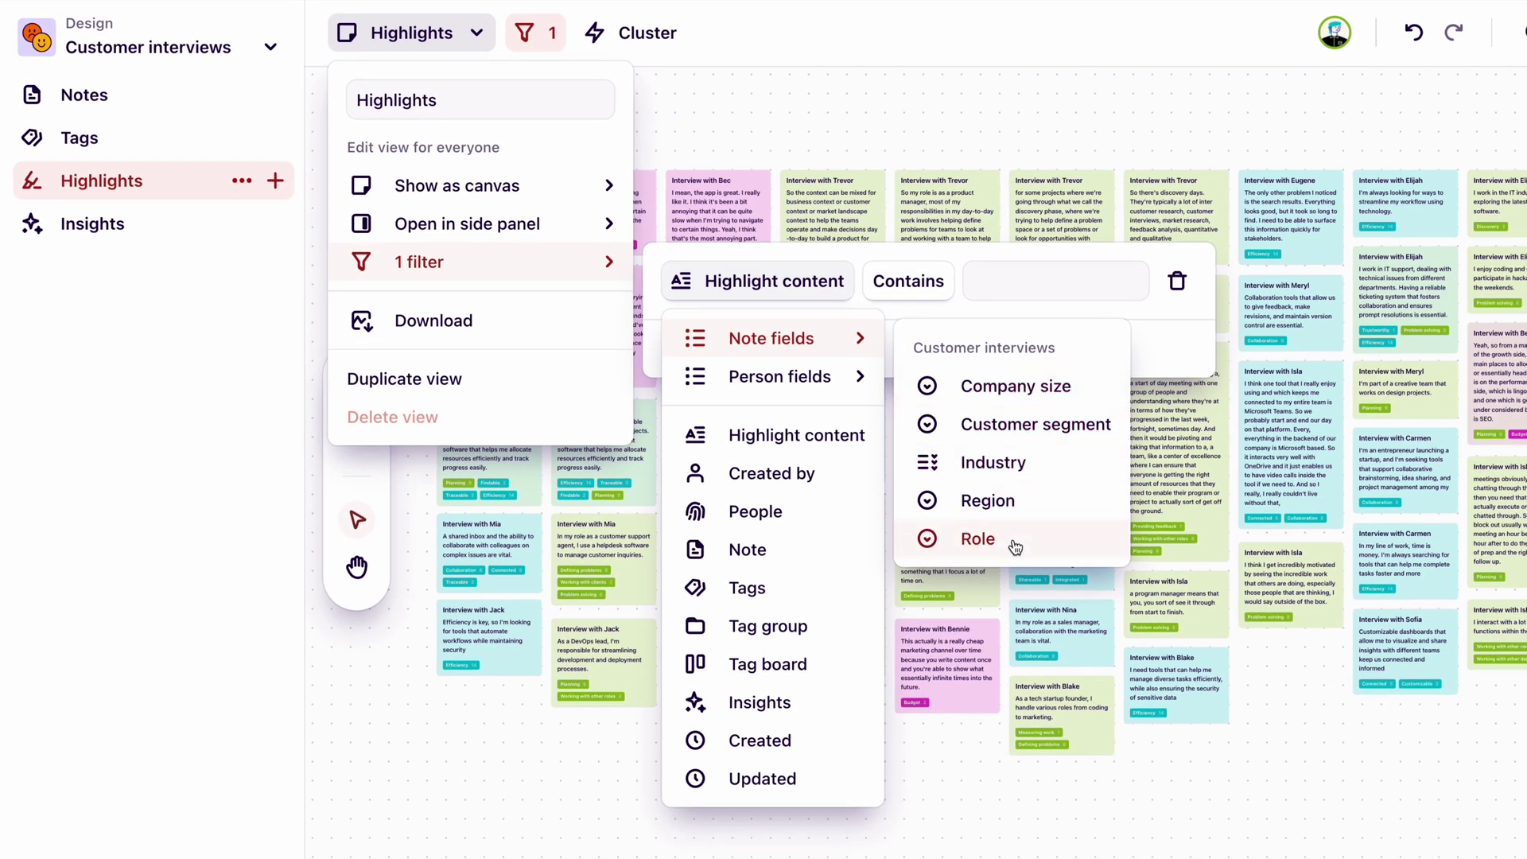
left_click(1015, 547)
left_click(824, 293)
left_click(822, 344)
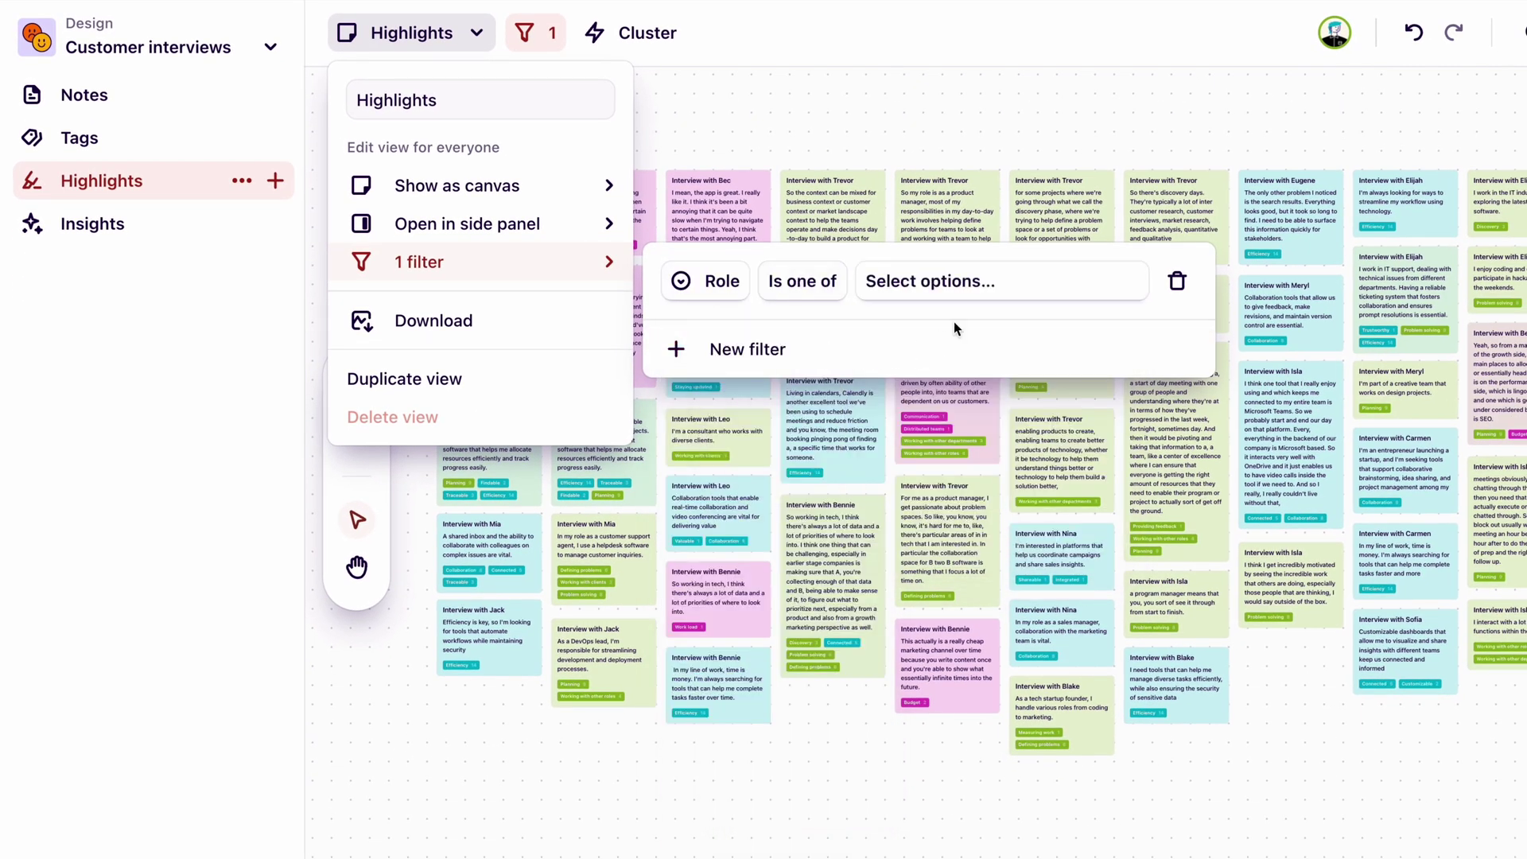
left_click(954, 283)
left_click(1094, 433)
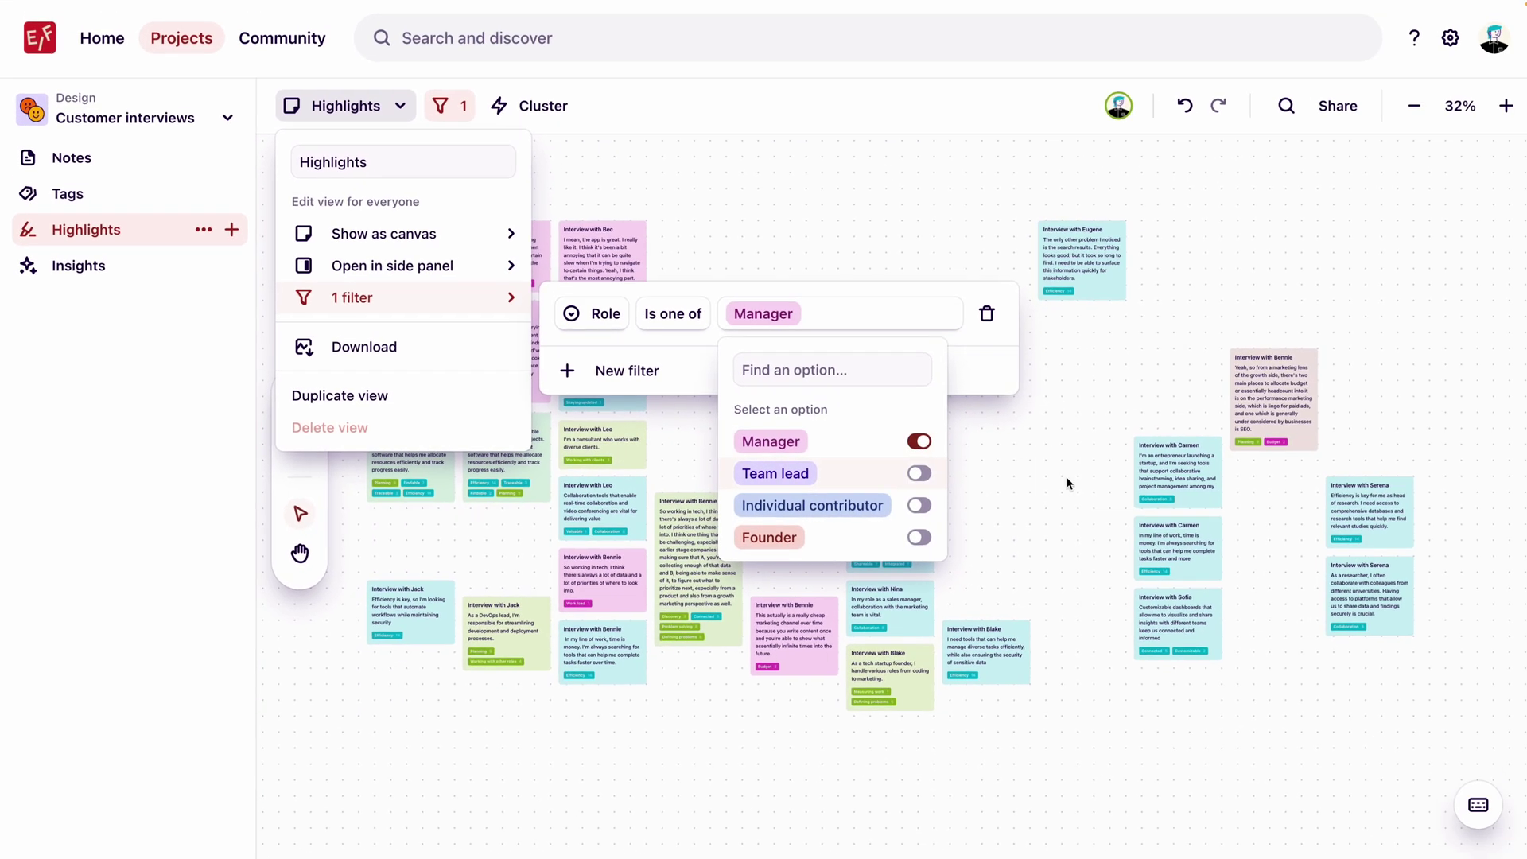
left_click(1090, 477)
left_click(1087, 480)
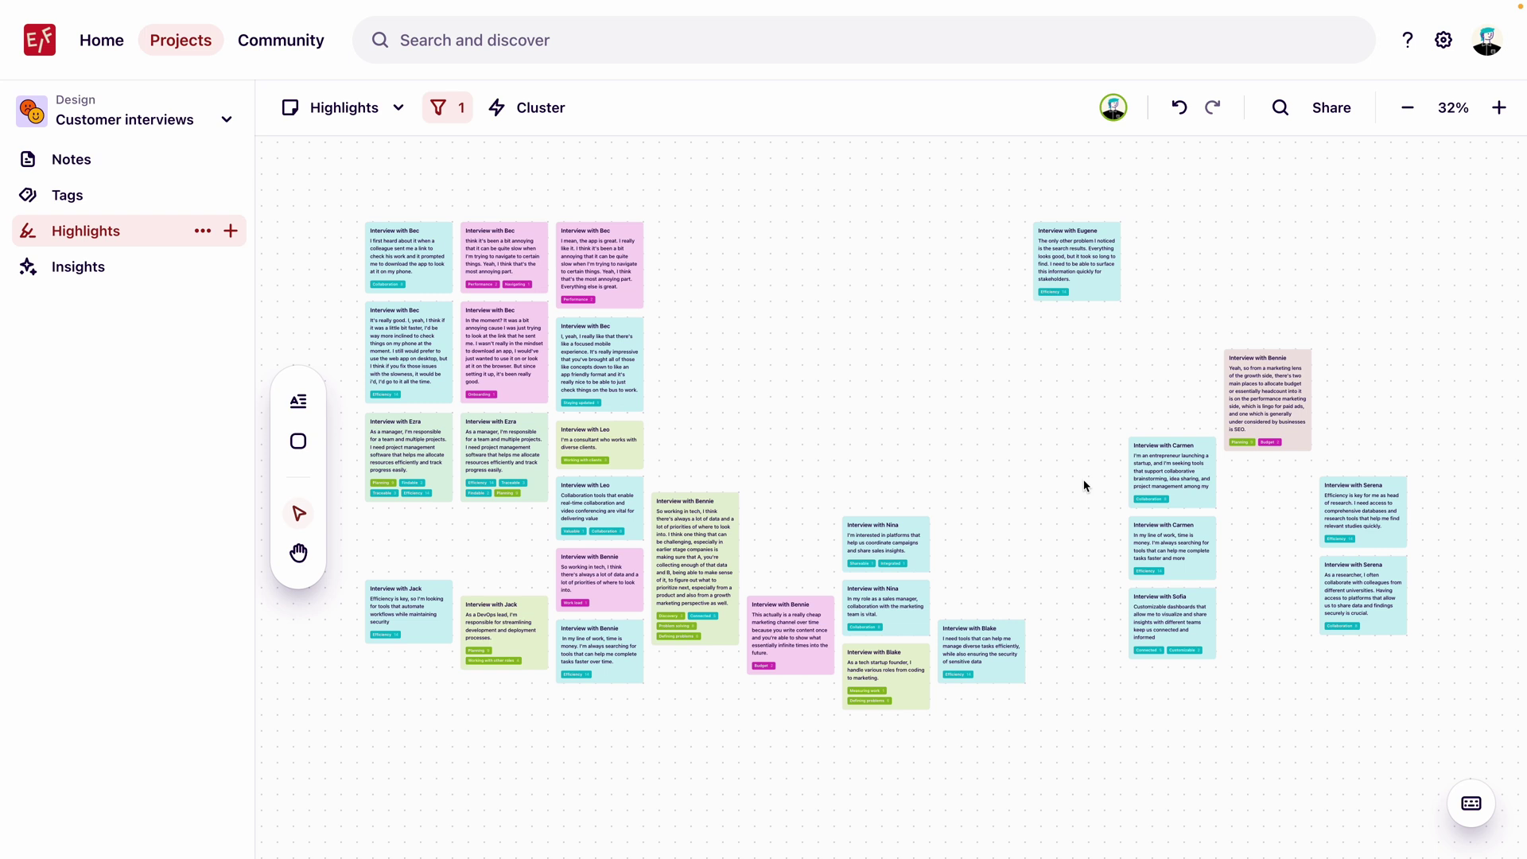
Cluster by tag and save the seven Efficiency highlights as insight 'Efficiency a top priority for users that are Managers'.
left_click(561, 109)
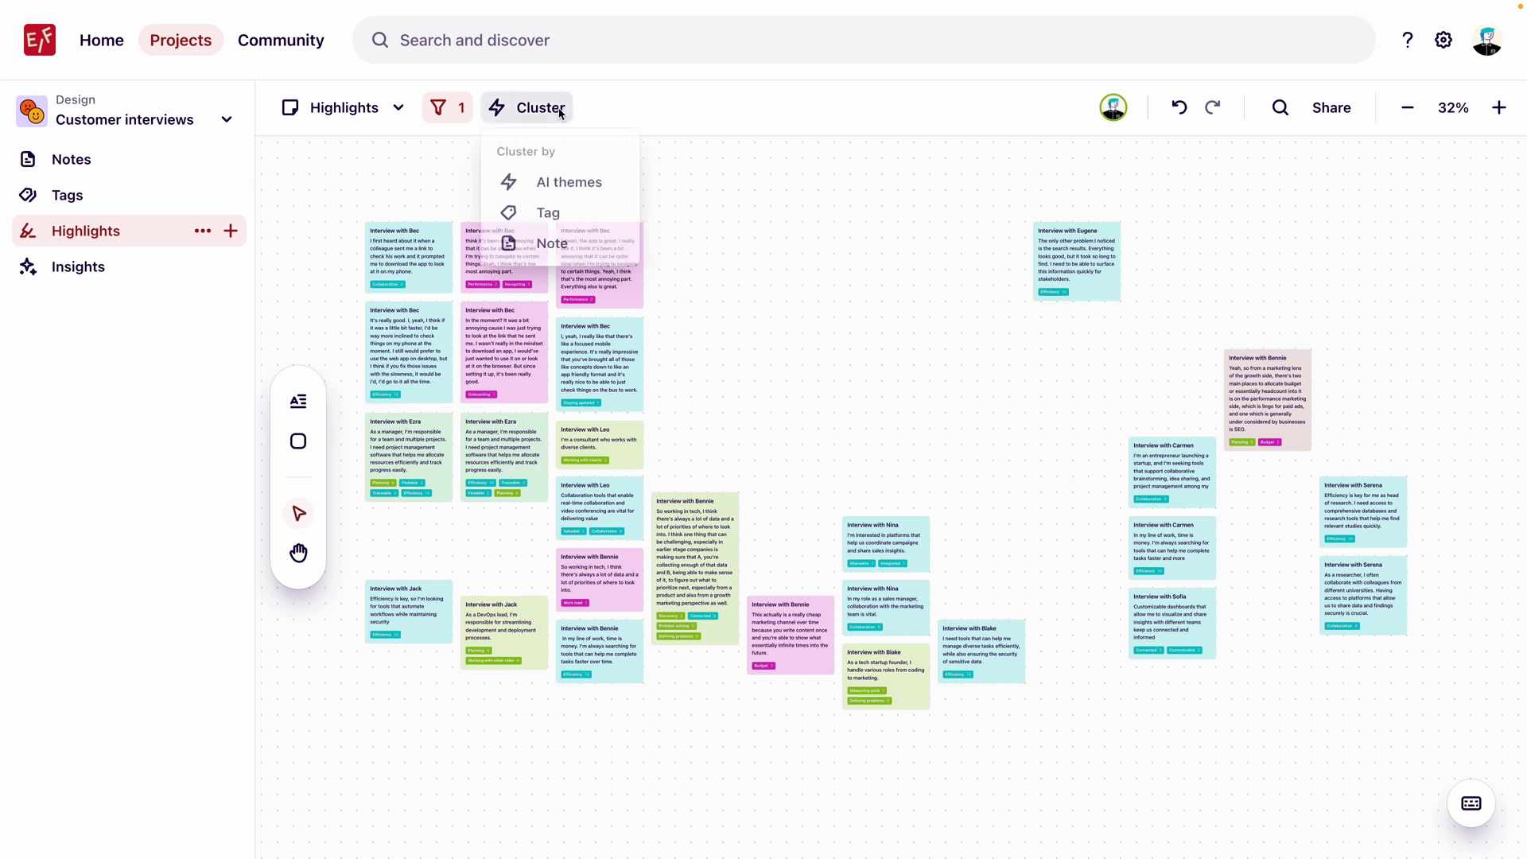
left_click(586, 224)
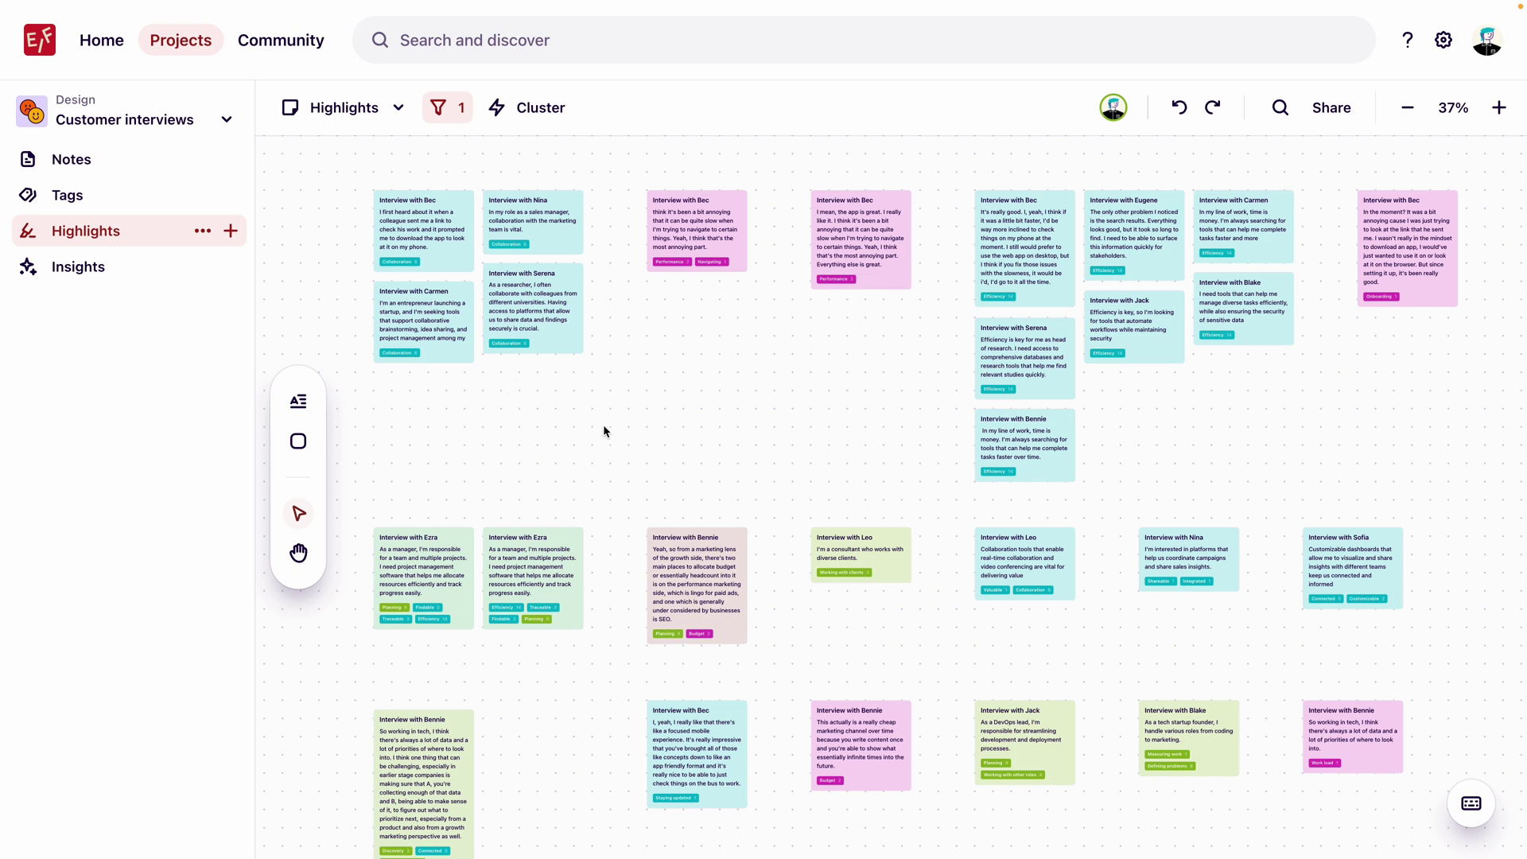
left_click_drag(961, 170, 1321, 640)
left_click(535, 803)
type("Effici")
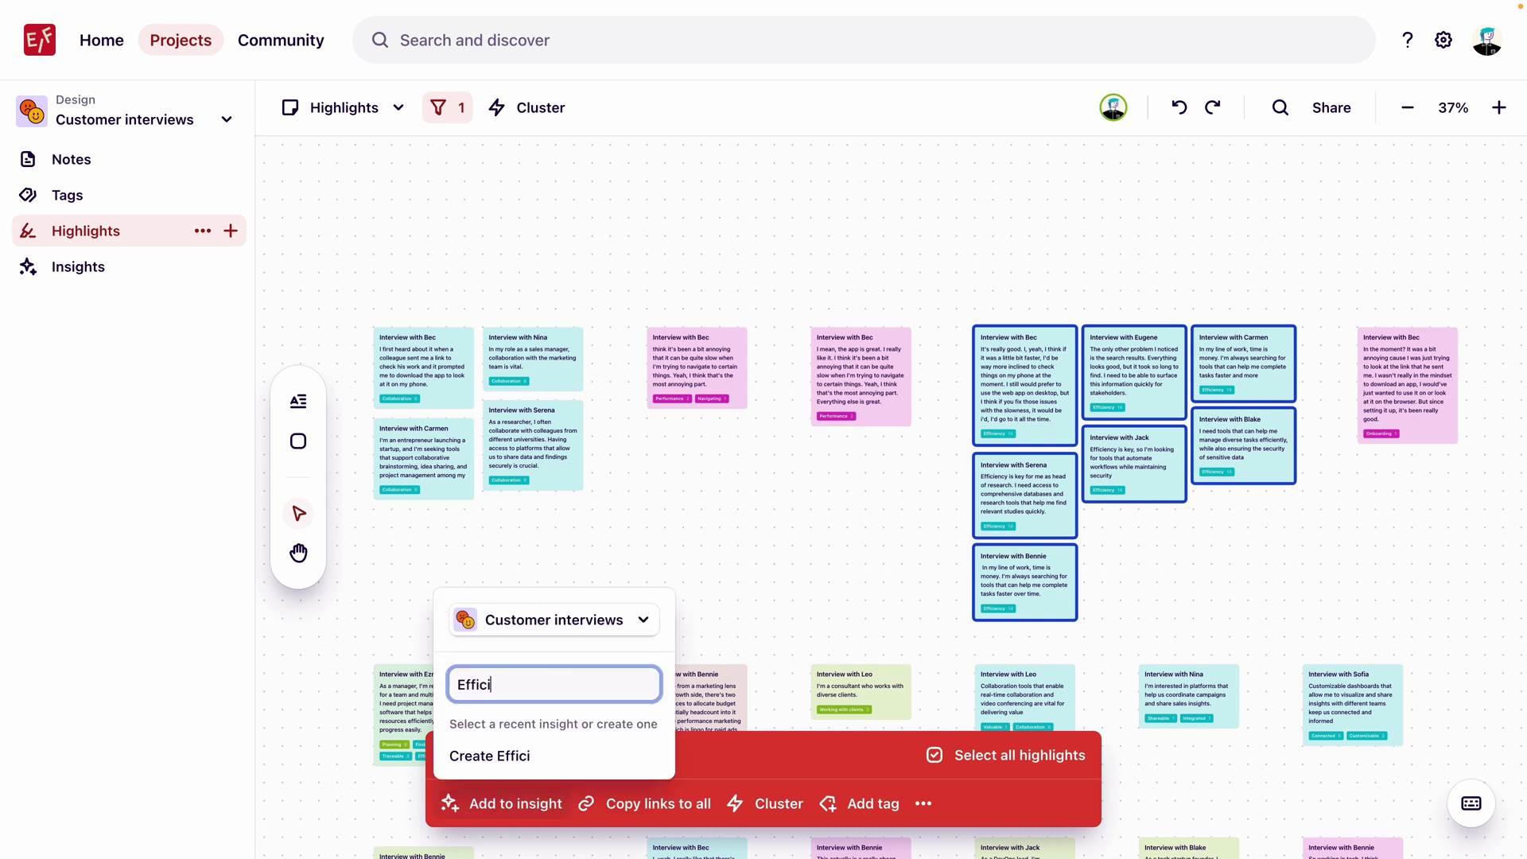
type("ency a top priority for users that are Managers")
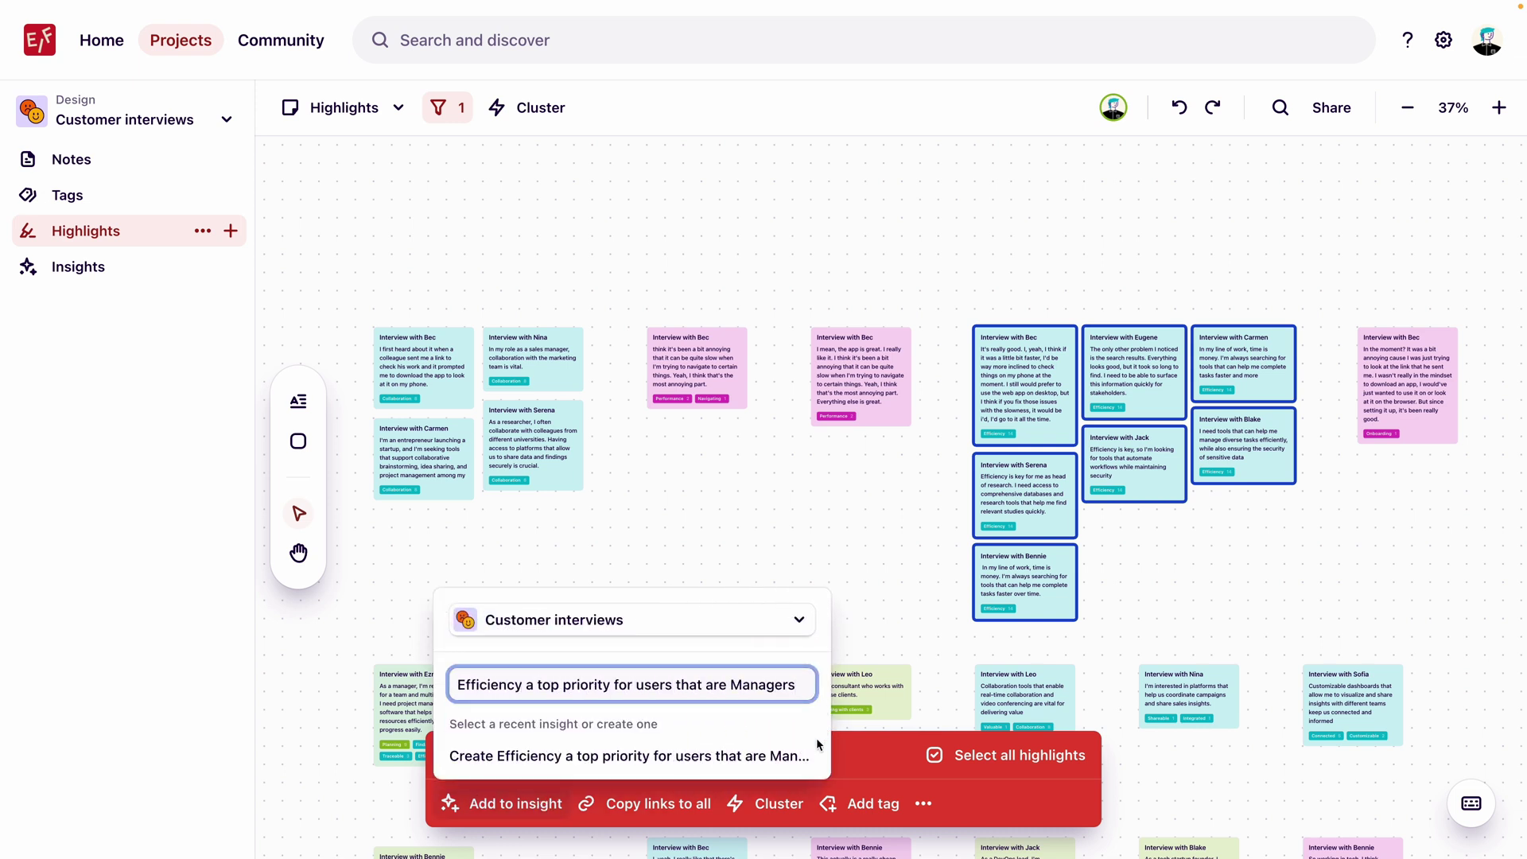
left_click(811, 754)
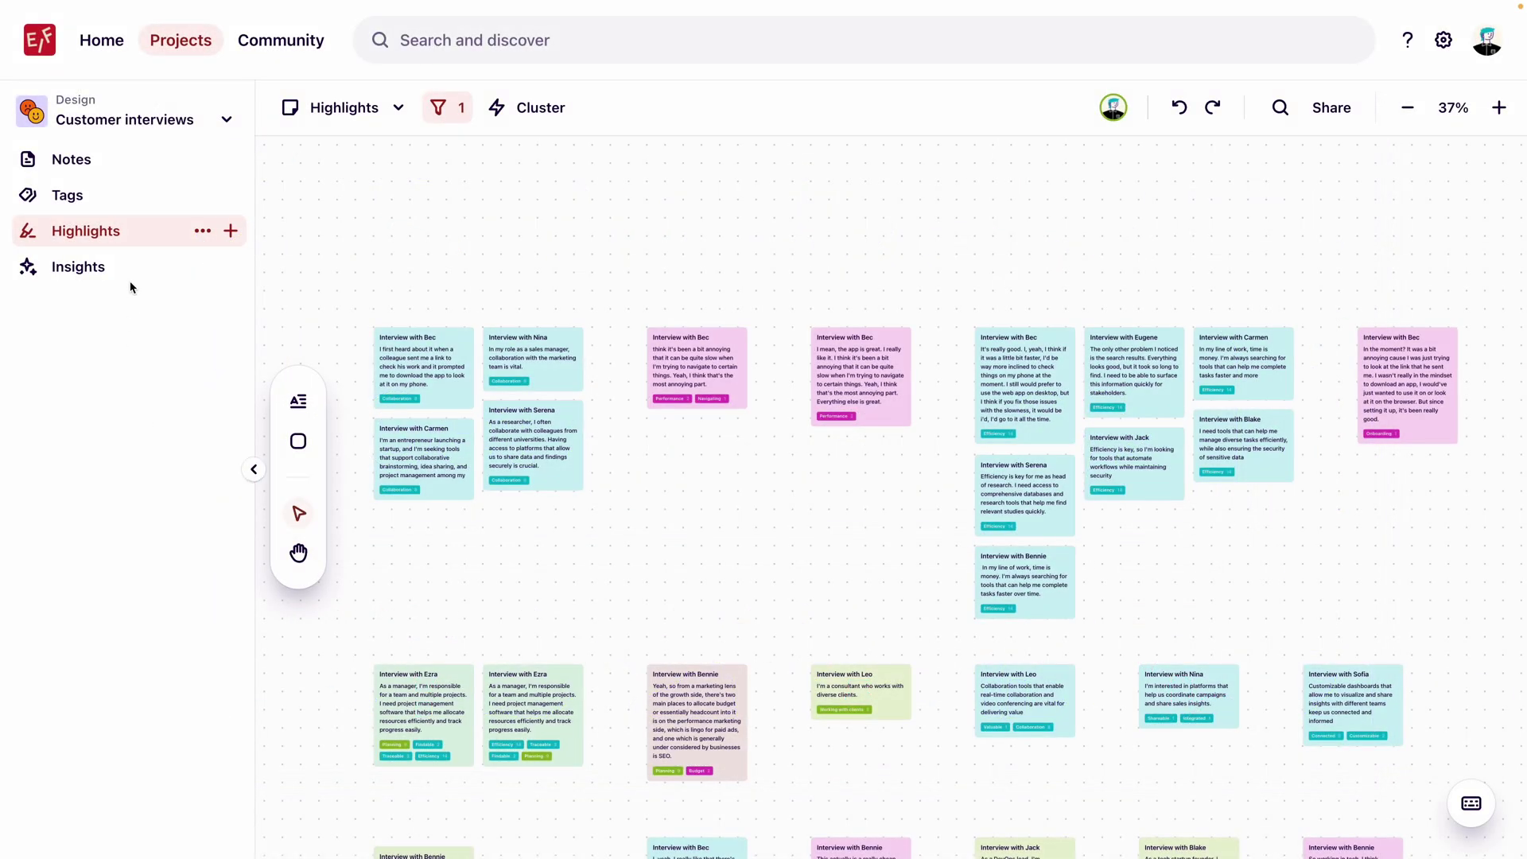
Go to the Customer interviews project's Insights page.
left_click(132, 274)
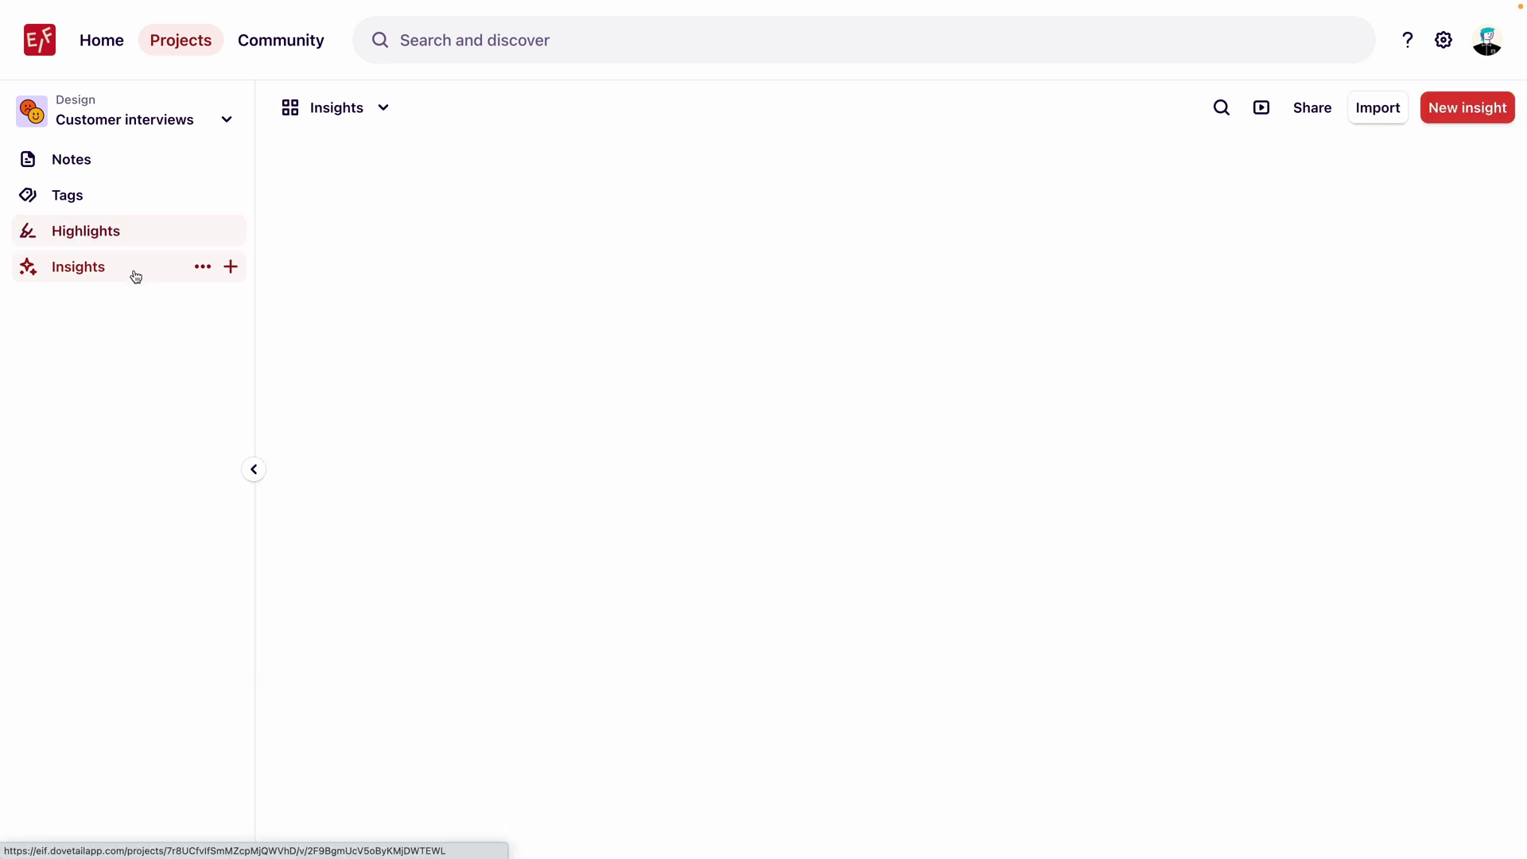